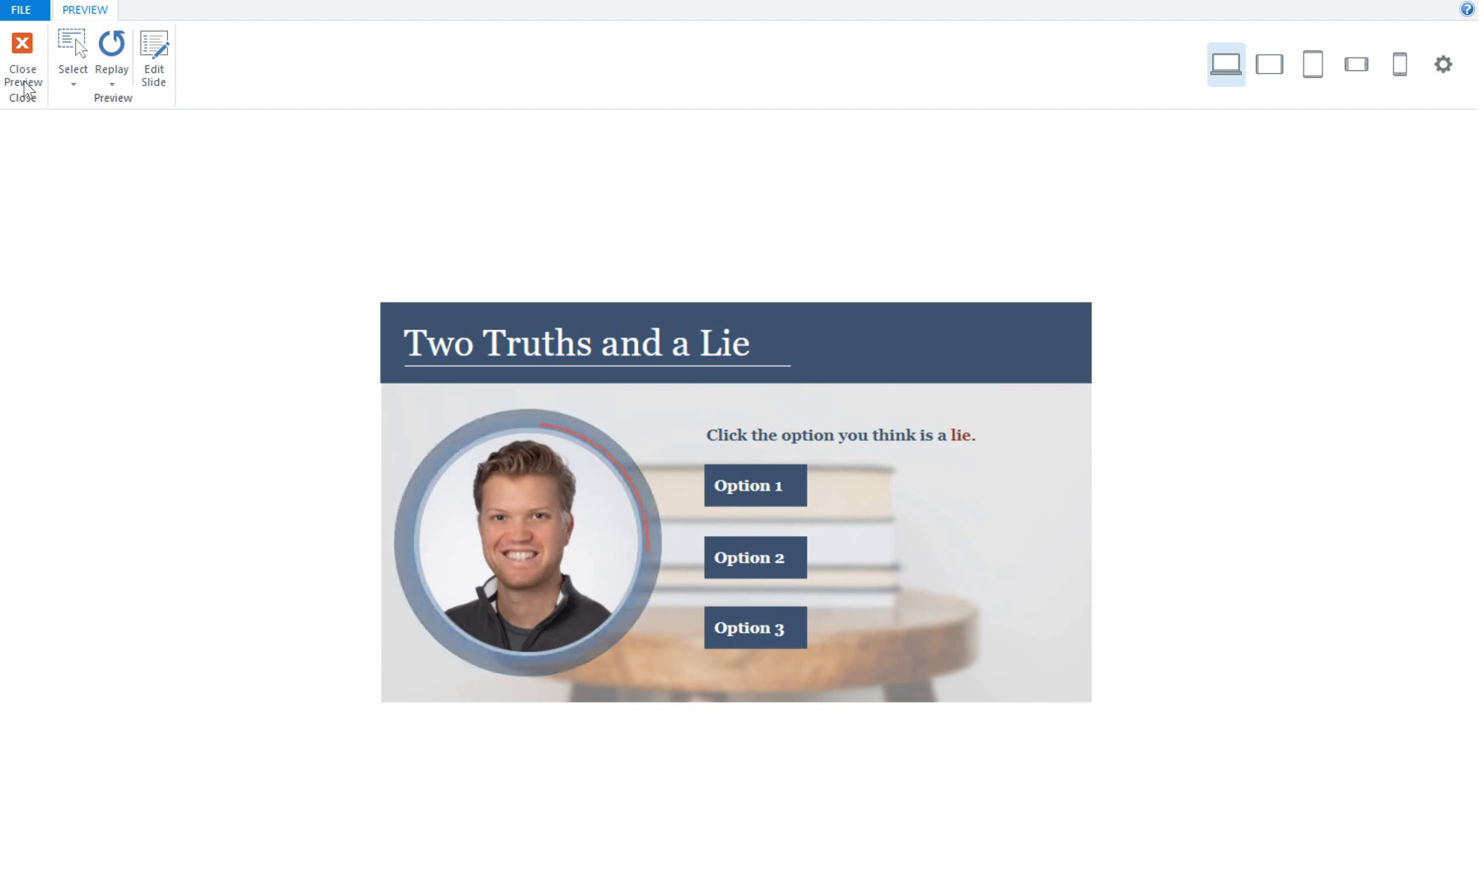
# Close the preview, shrink the timeline area to enlarge the slide view, and open the Pulsing Circles layer.
pyautogui.click(23, 57)
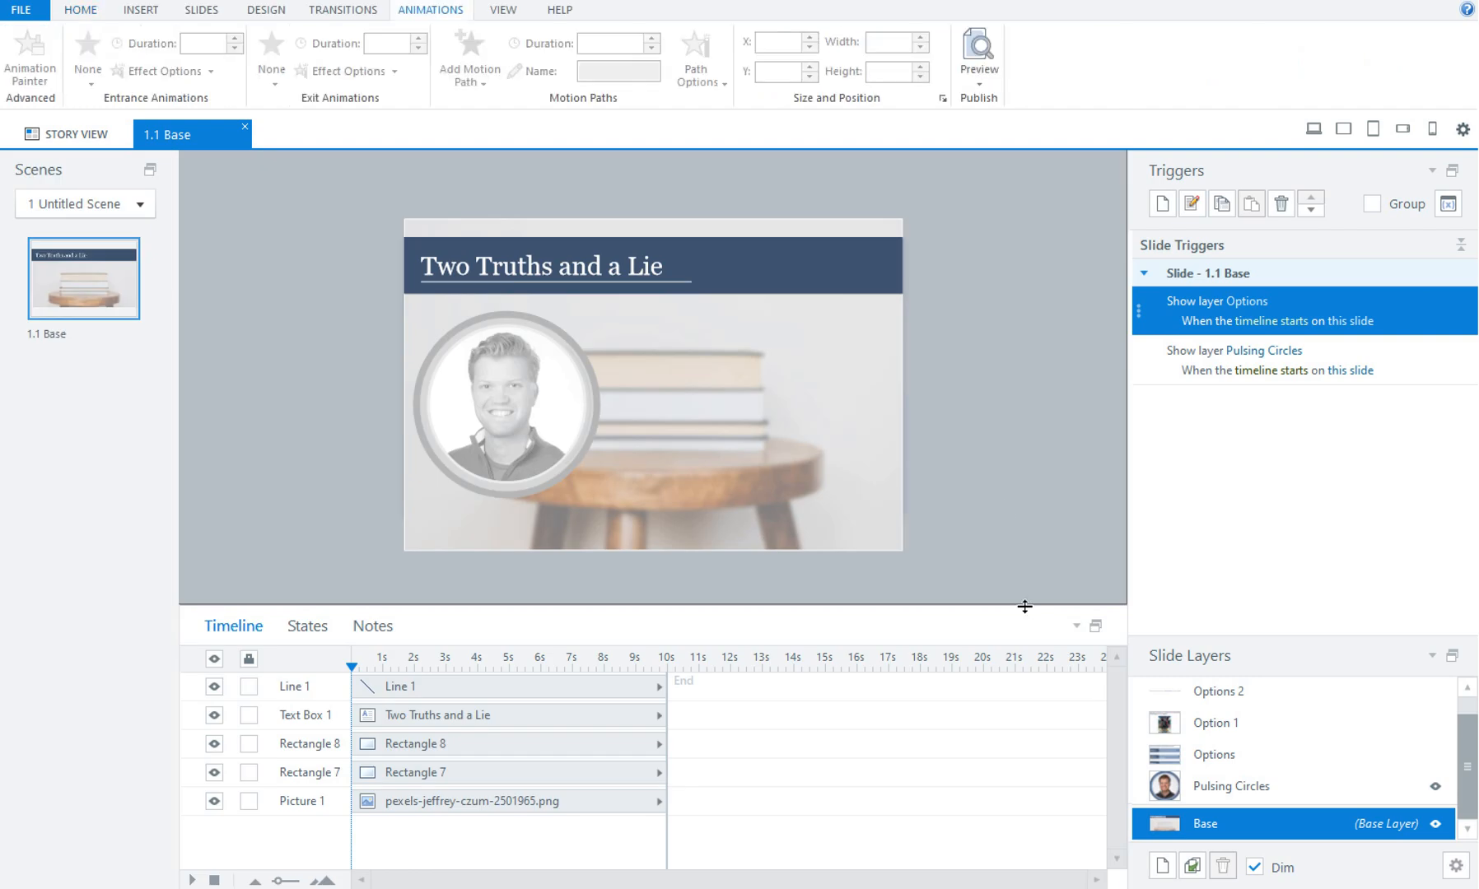
pyautogui.moveTo(1024, 605); pyautogui.dragTo(1018, 641)
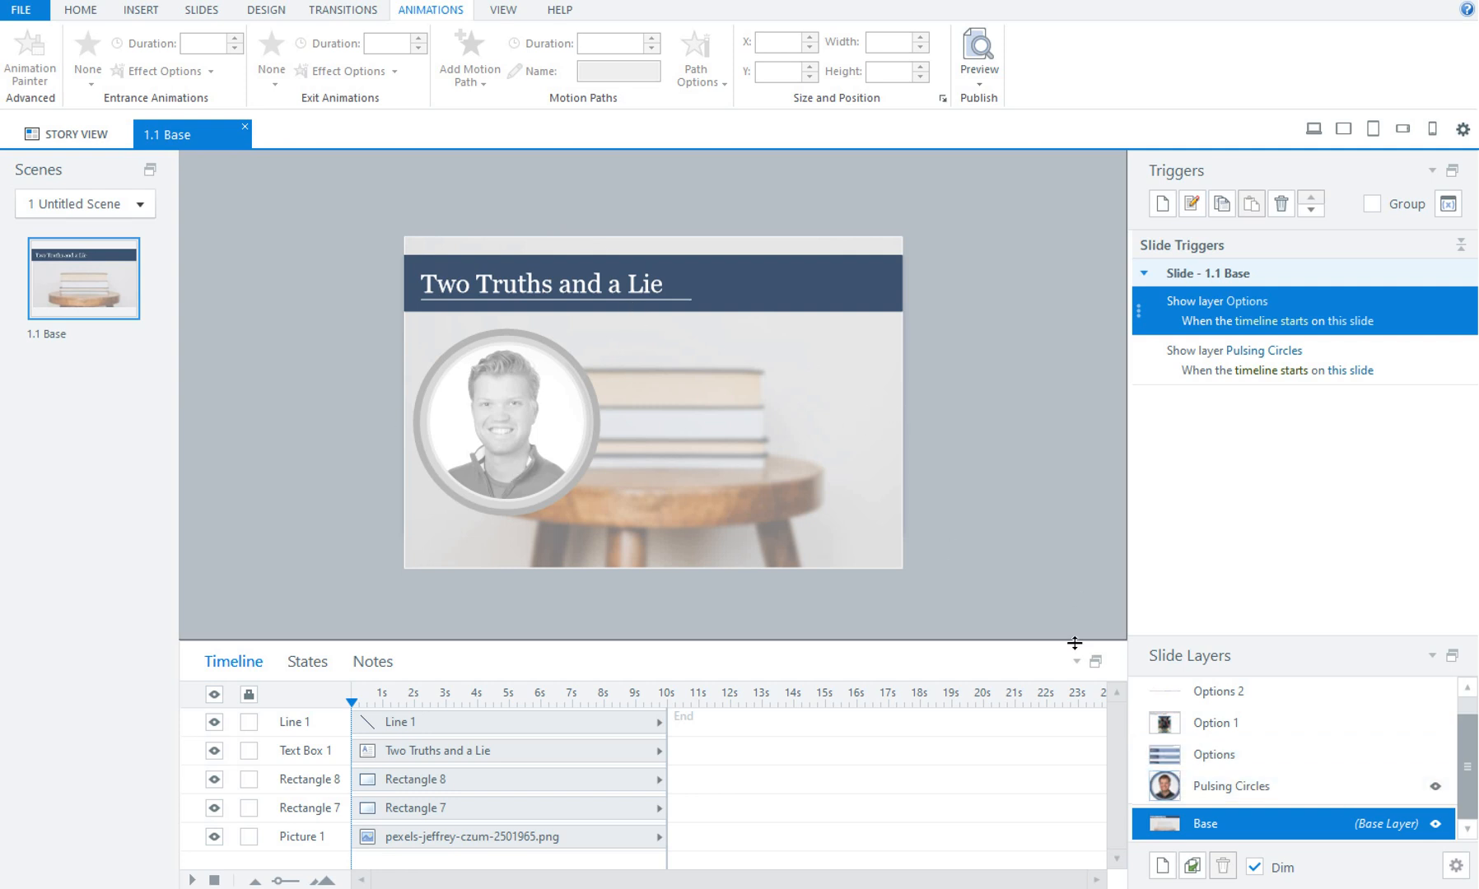
pyautogui.click(1240, 783)
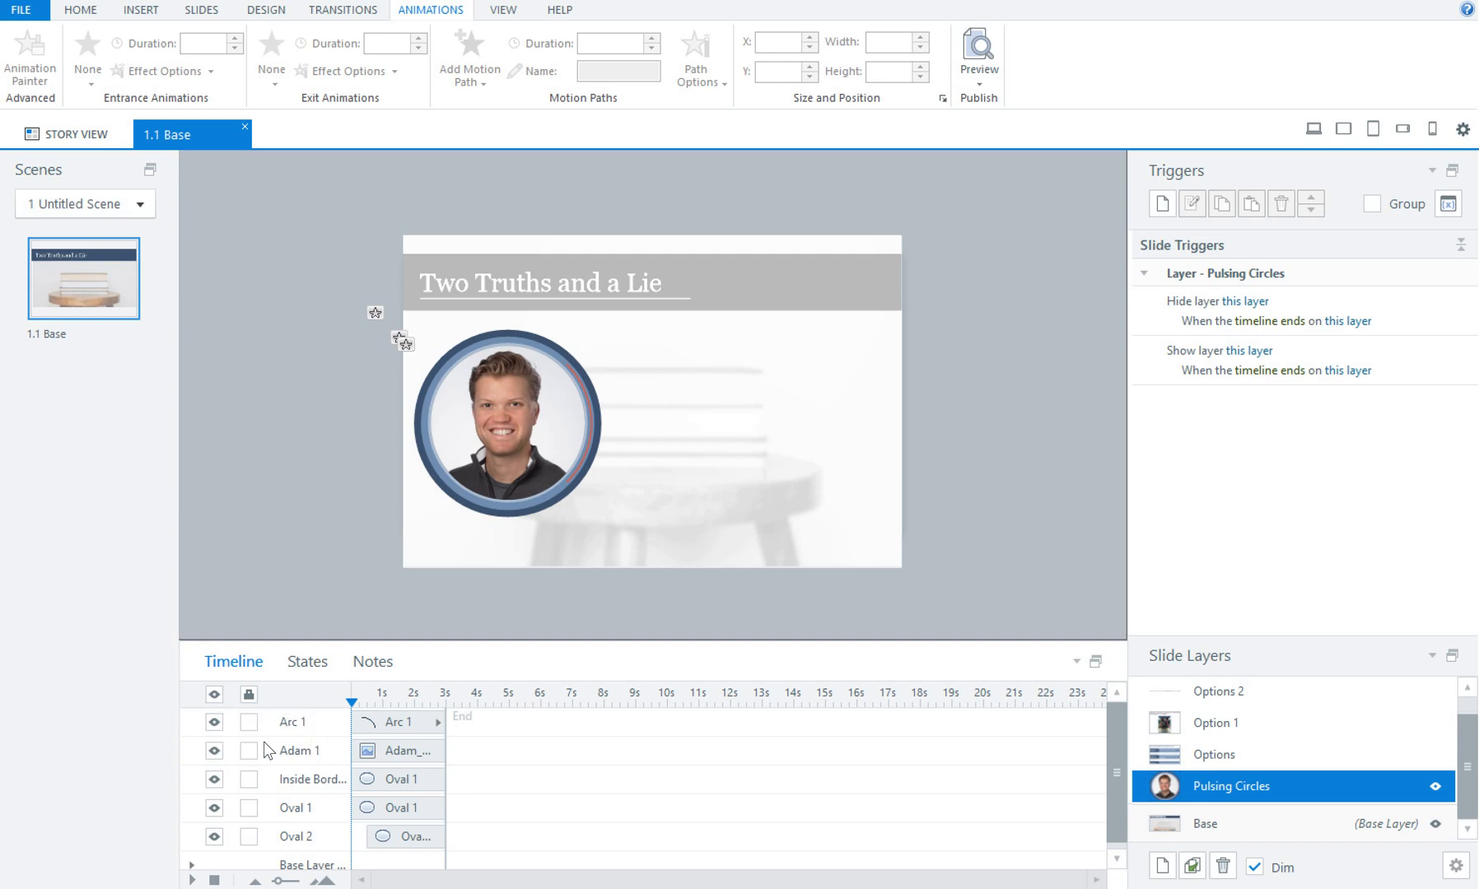
# Hide all objects on the Pulsing Circles layer, and reveal the portrait picture, inside border, Oval 1 and Oval 2 one by one.
pyautogui.click(216, 696)
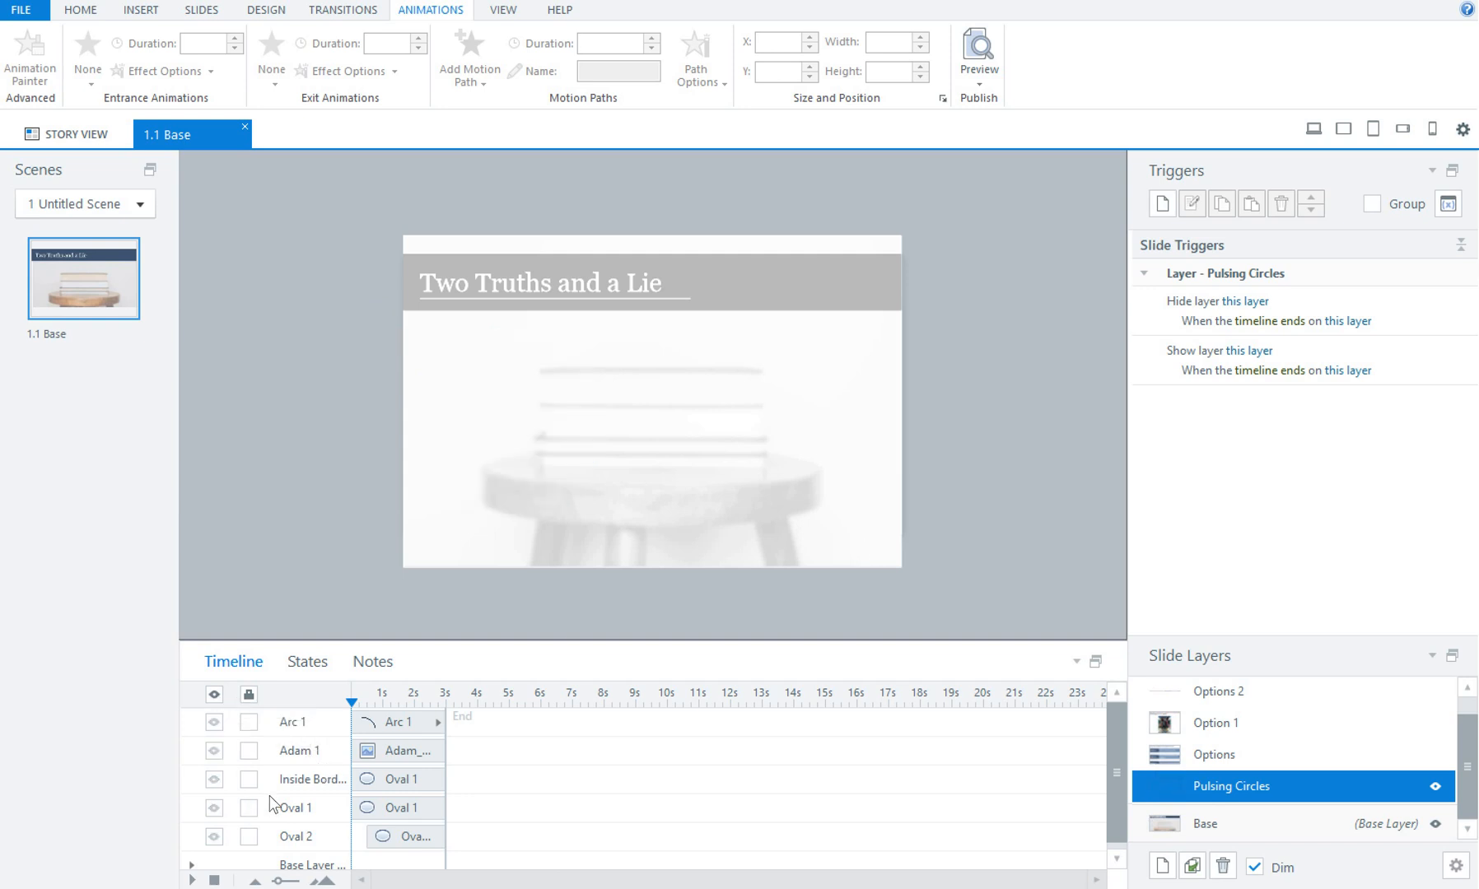
pyautogui.click(215, 751)
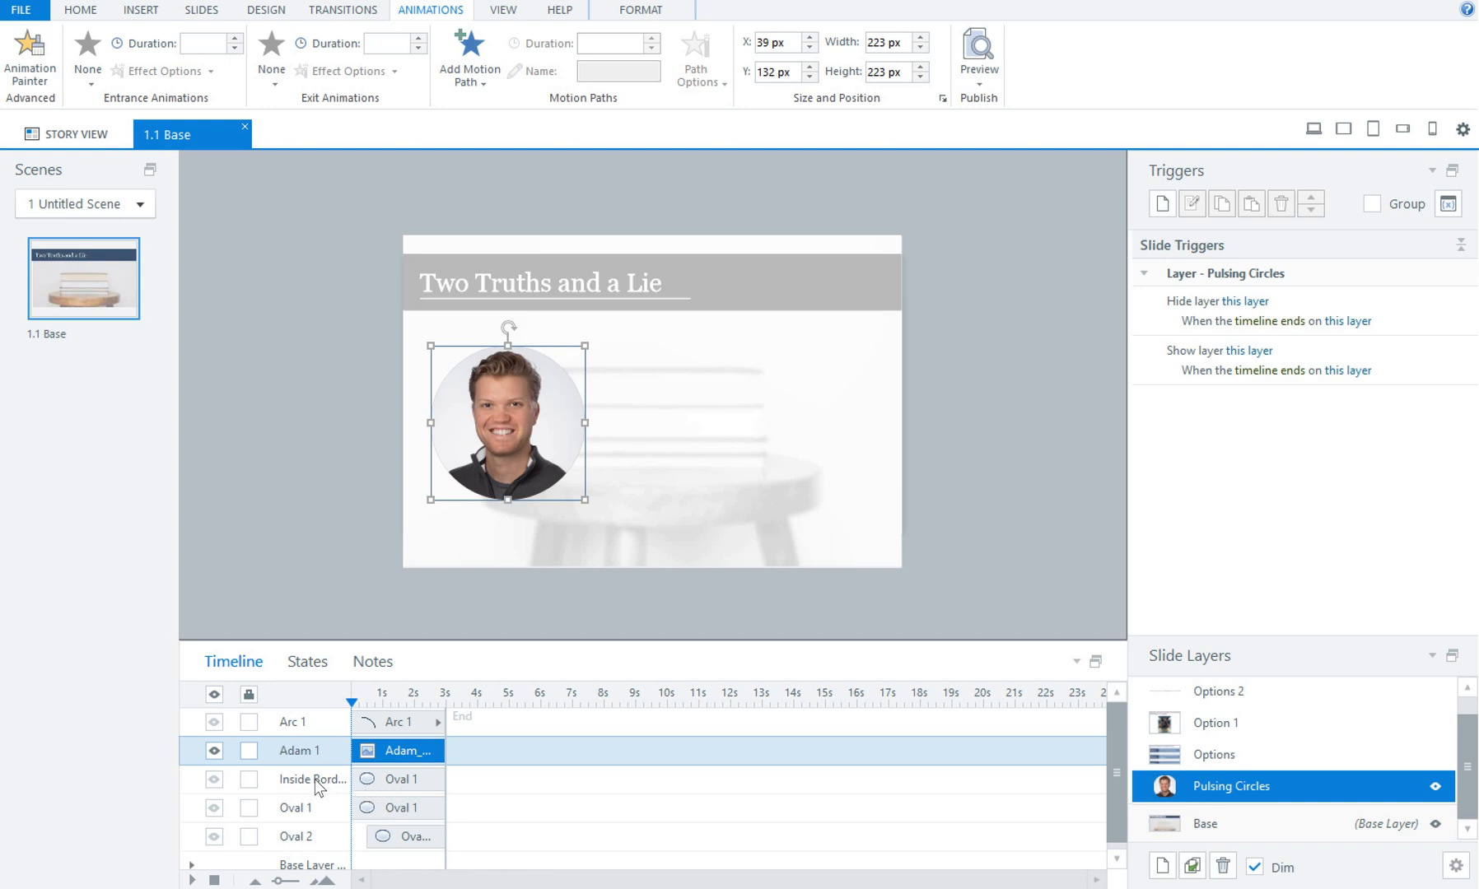
pyautogui.click(214, 781)
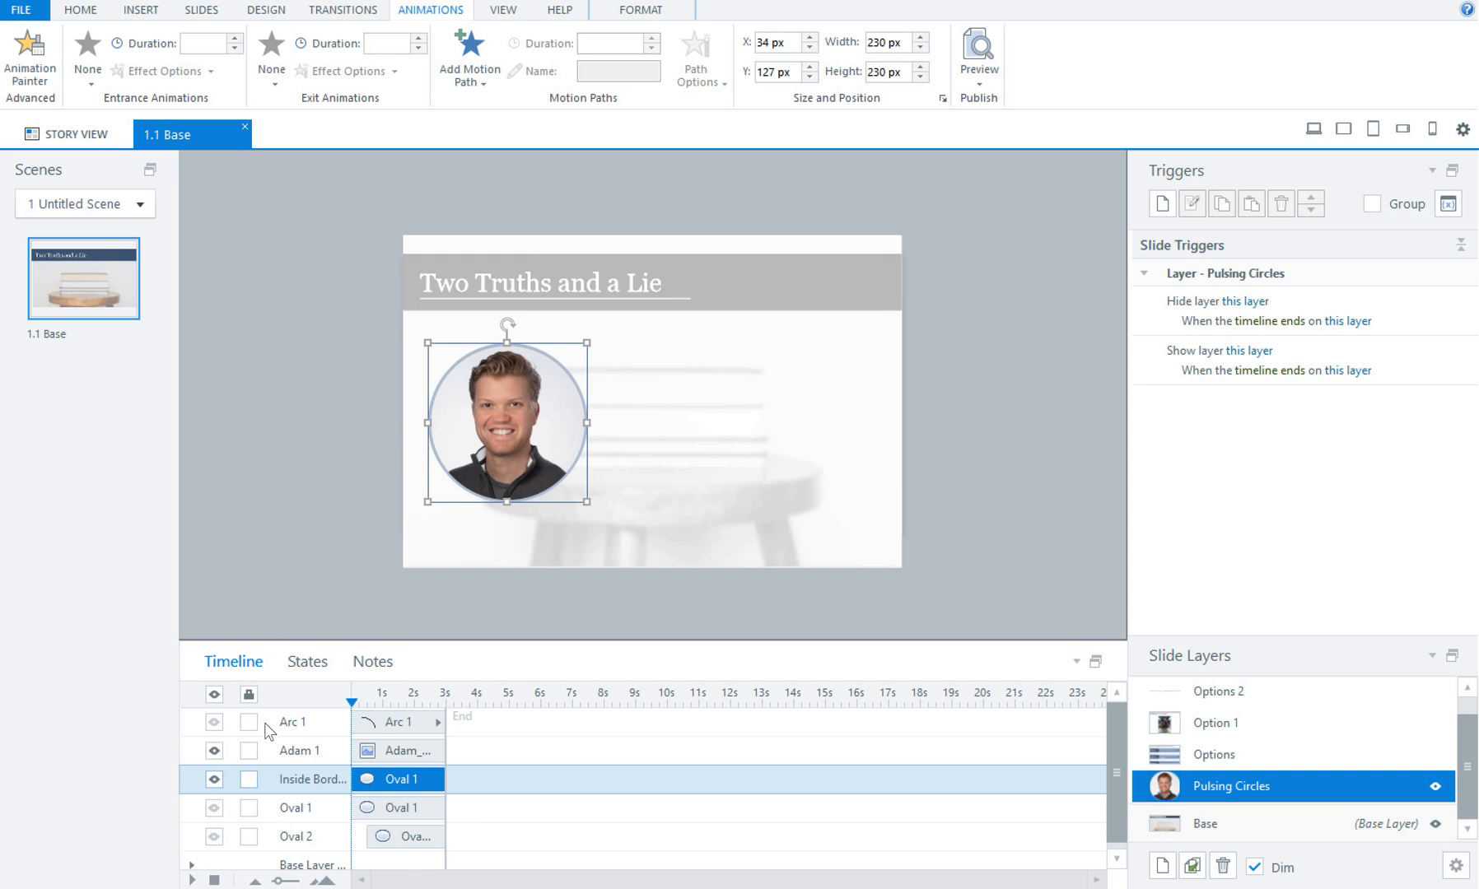
pyautogui.click(215, 806)
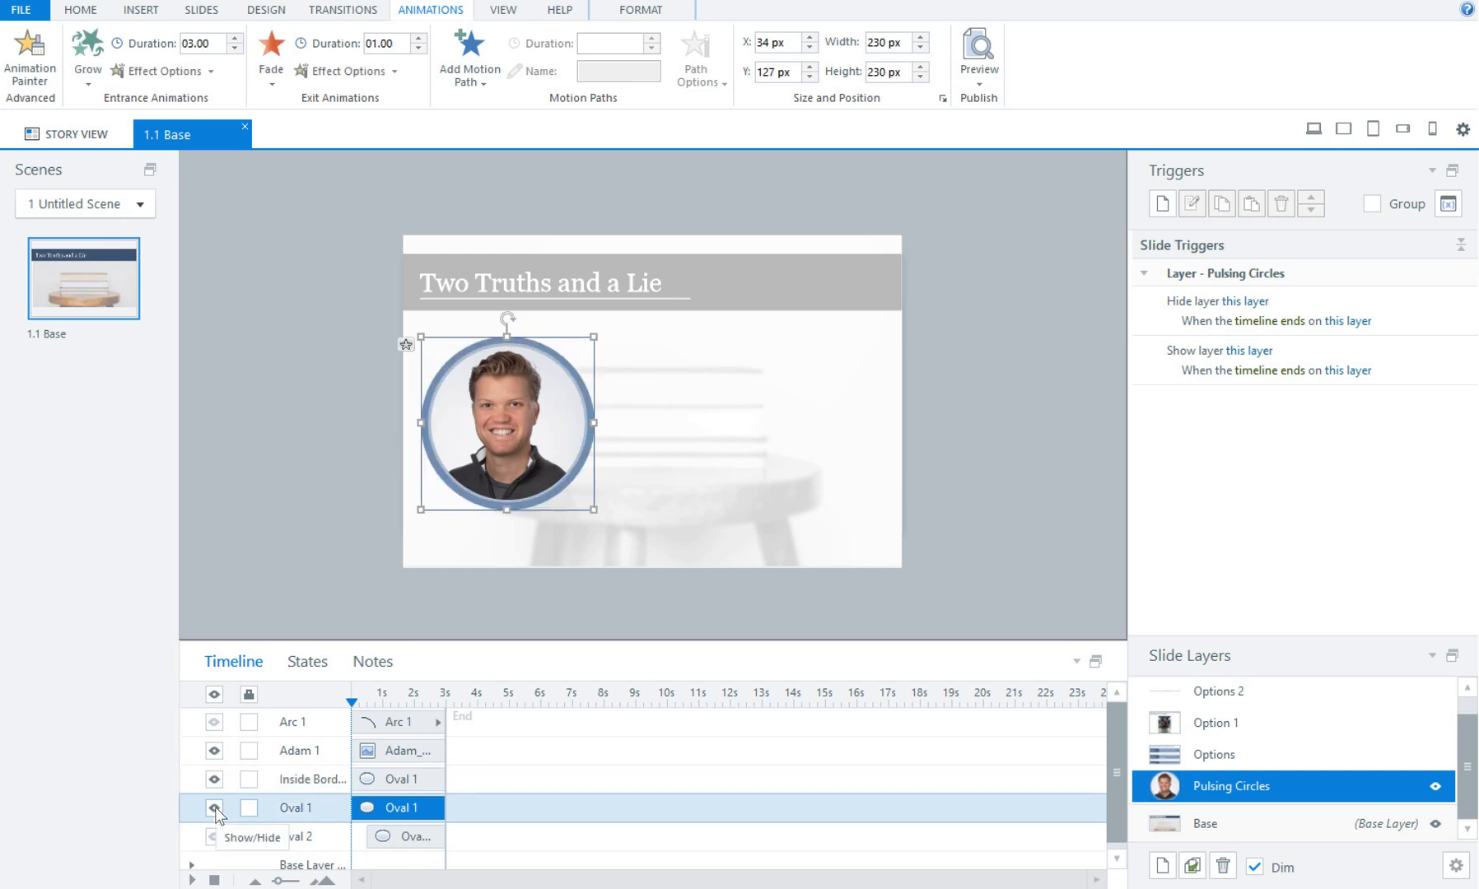
pyautogui.click(215, 835)
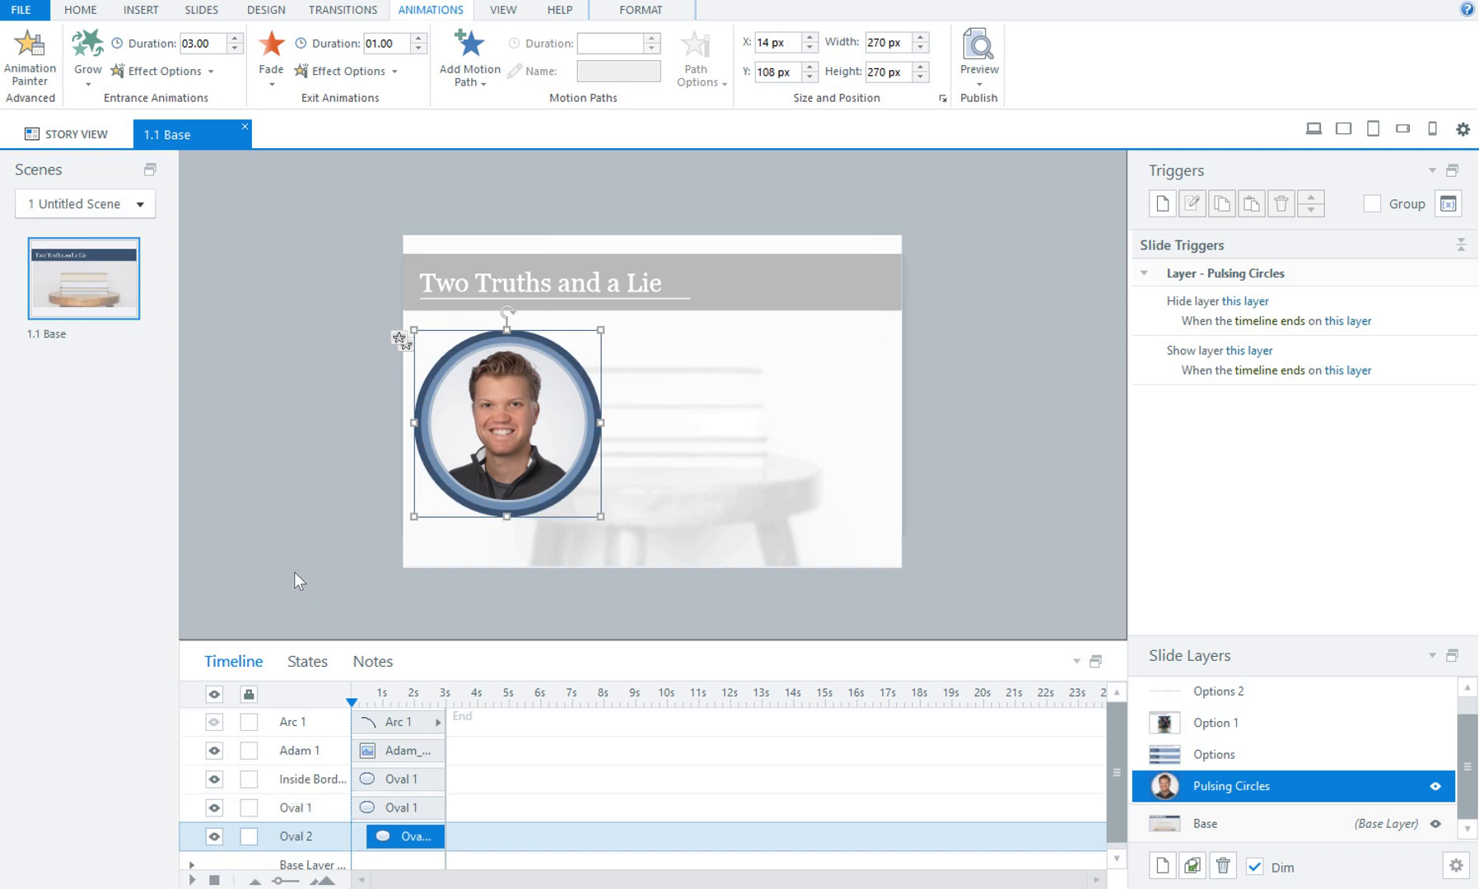
# Examine the inside border, Oval 1 and Oval 2, comparing their sizes, entrance and exit animations, and timeline start and end points.
pyautogui.click(378, 778)
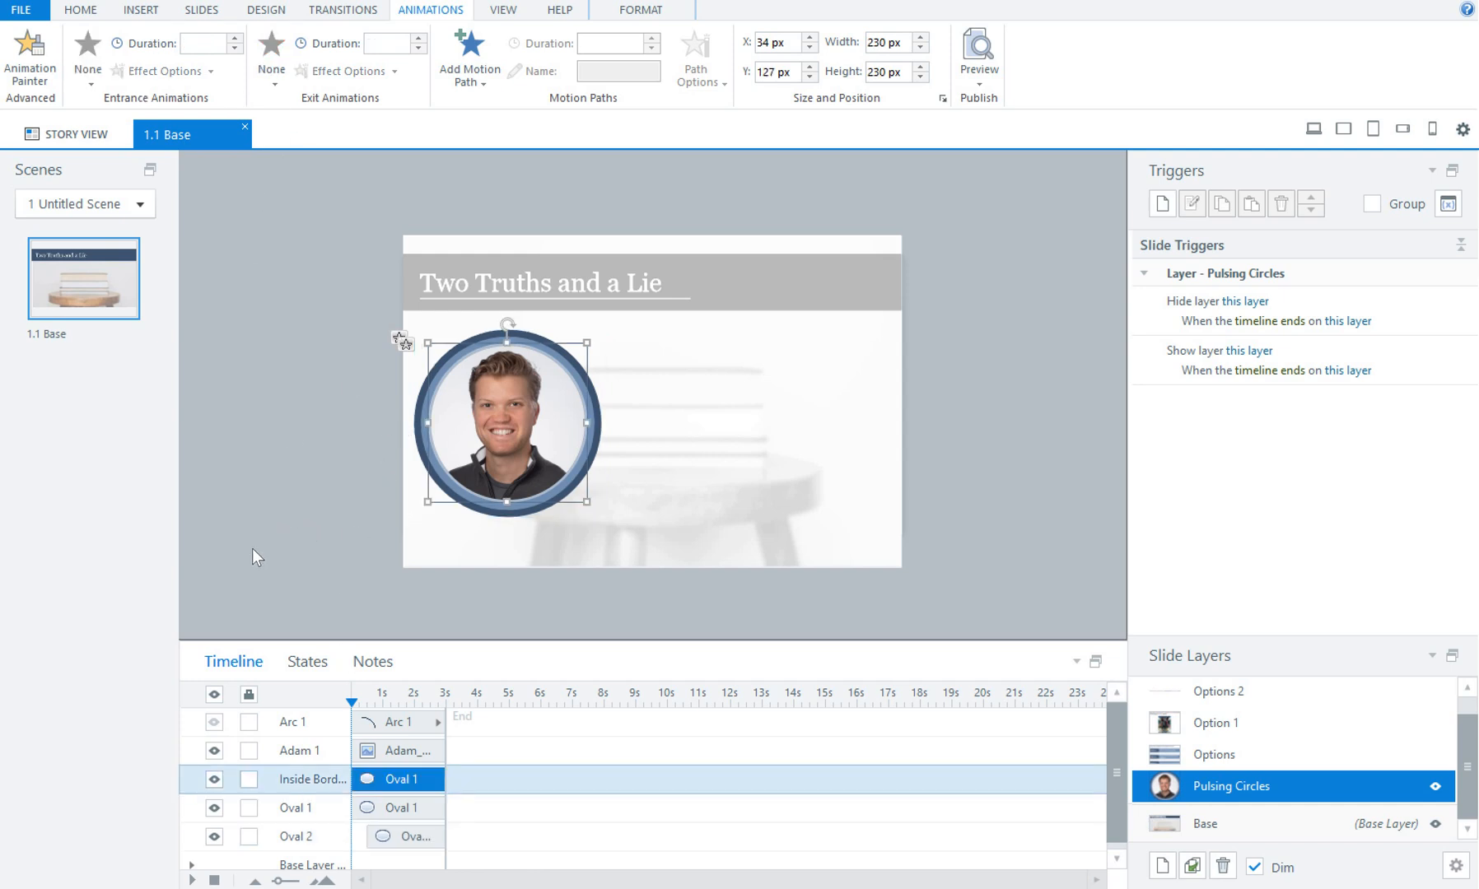
pyautogui.click(369, 809)
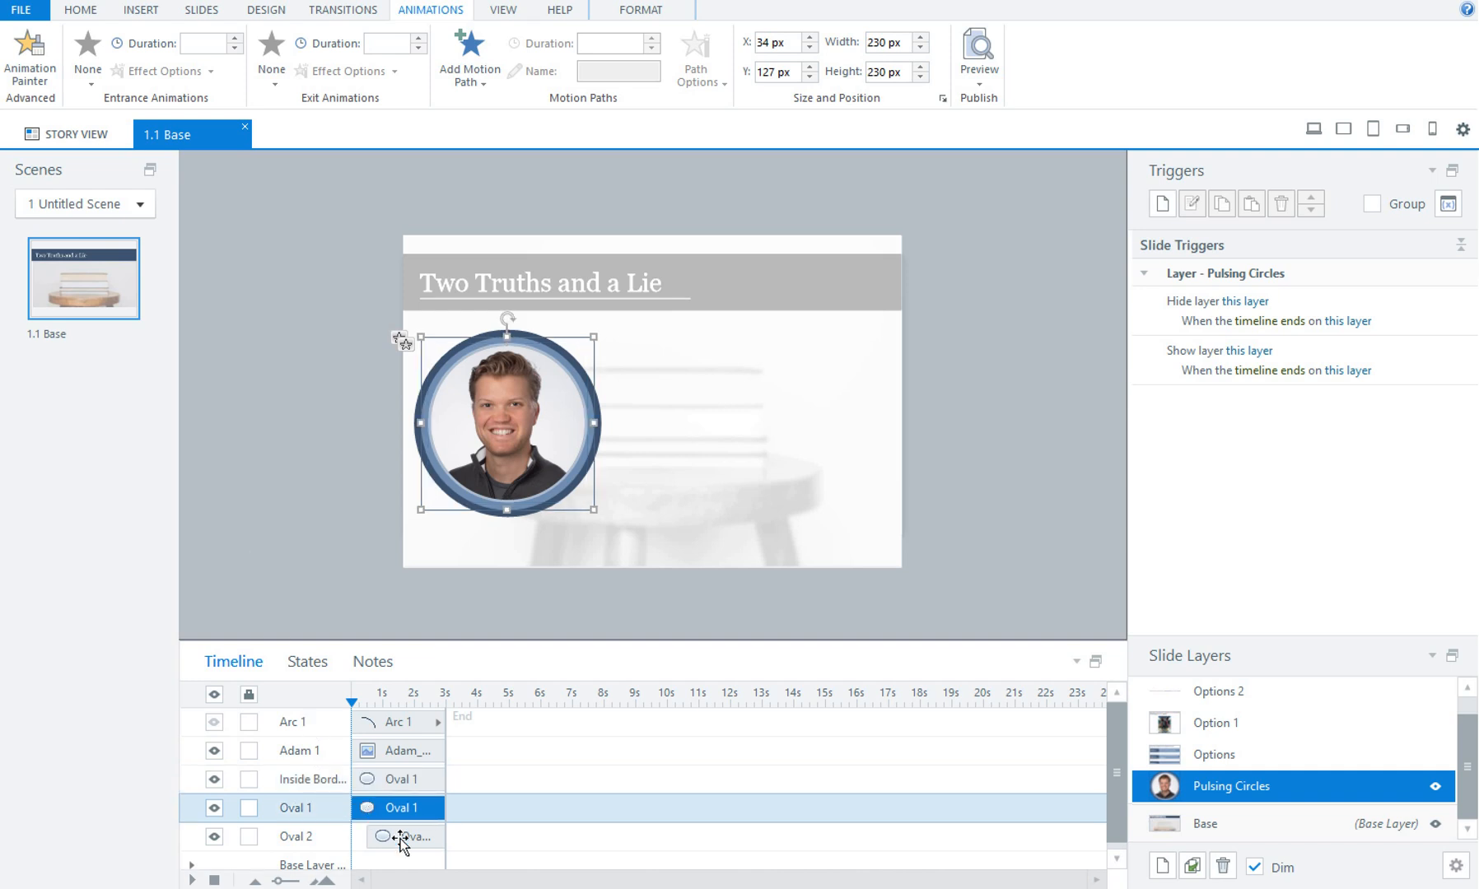
pyautogui.click(402, 838)
pyautogui.click(404, 811)
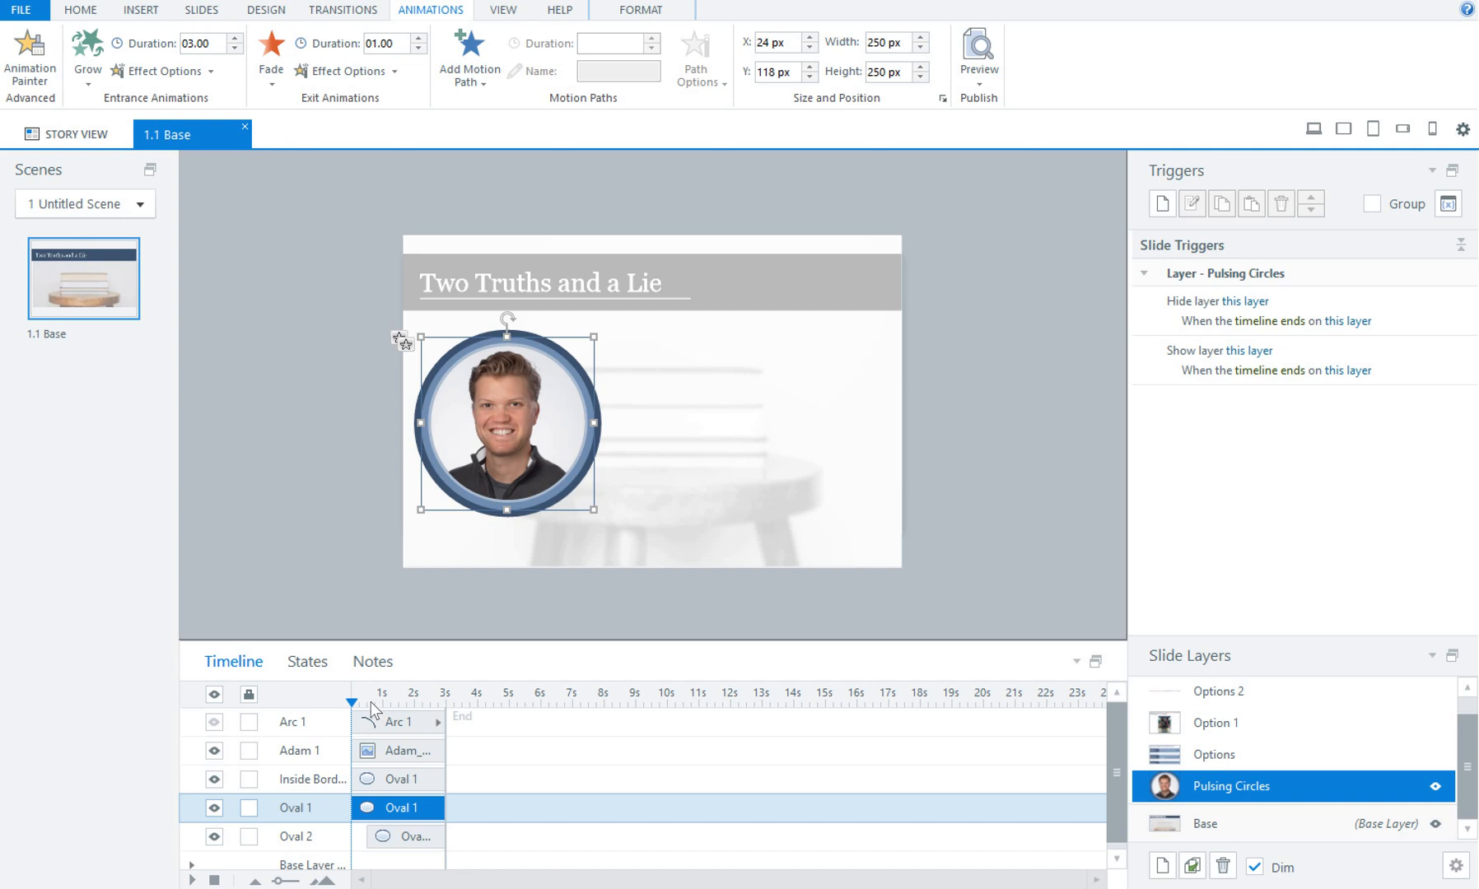
pyautogui.click(400, 836)
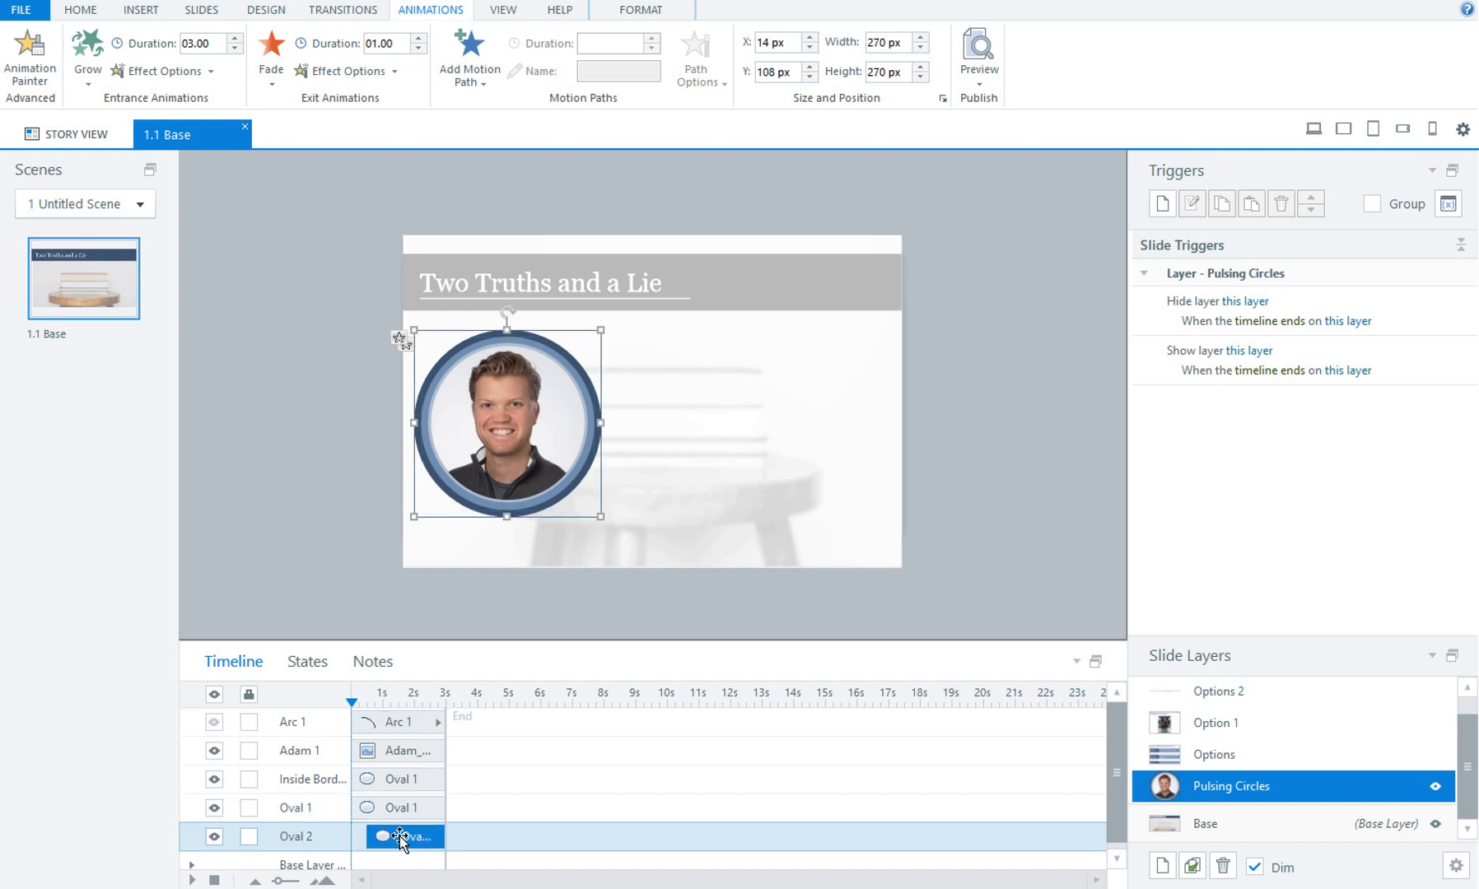
pyautogui.click(370, 713)
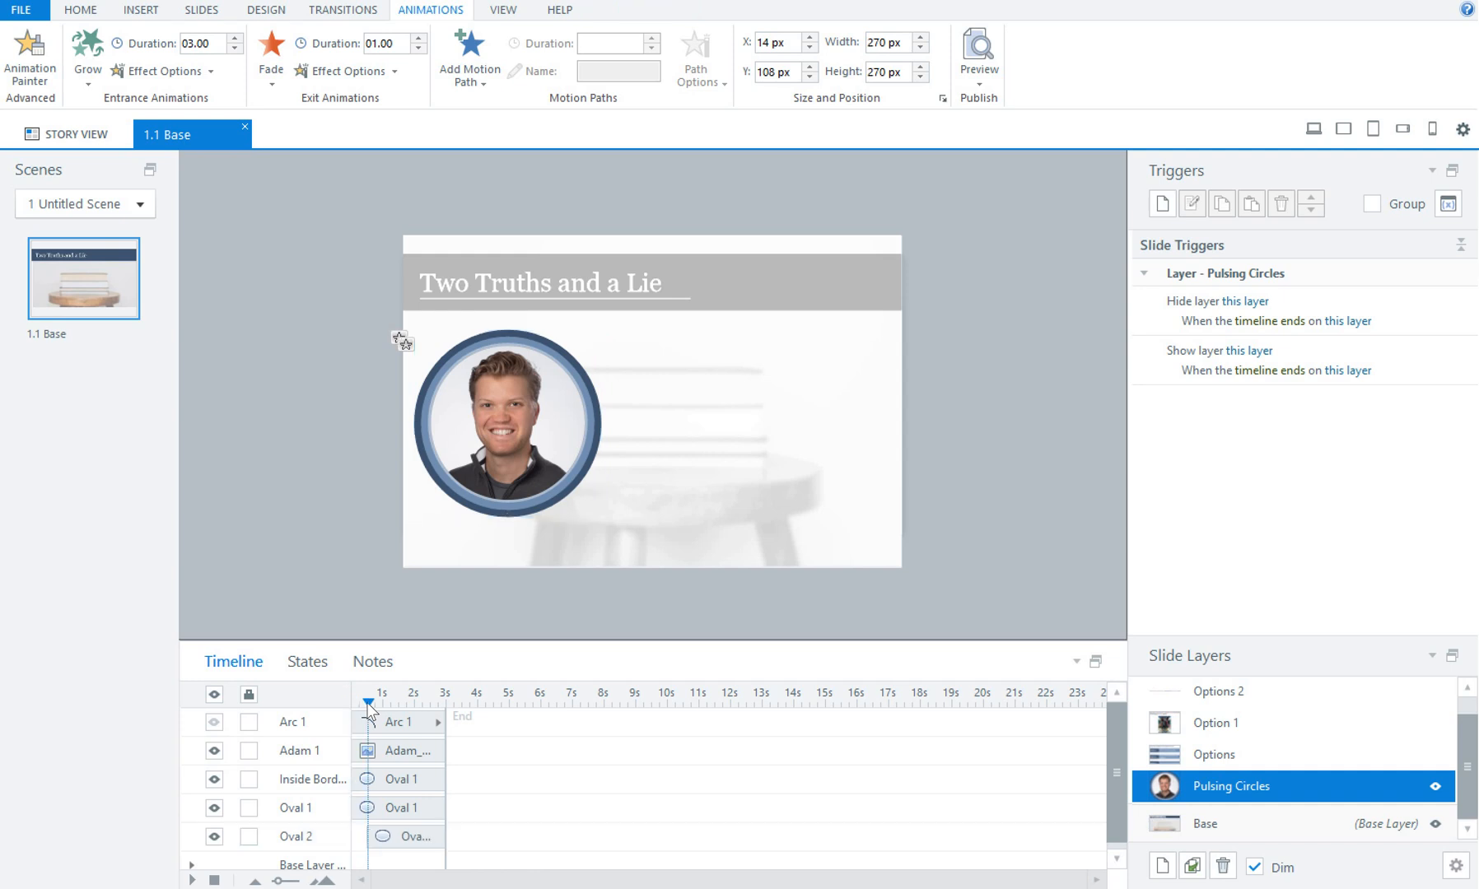
pyautogui.click(377, 810)
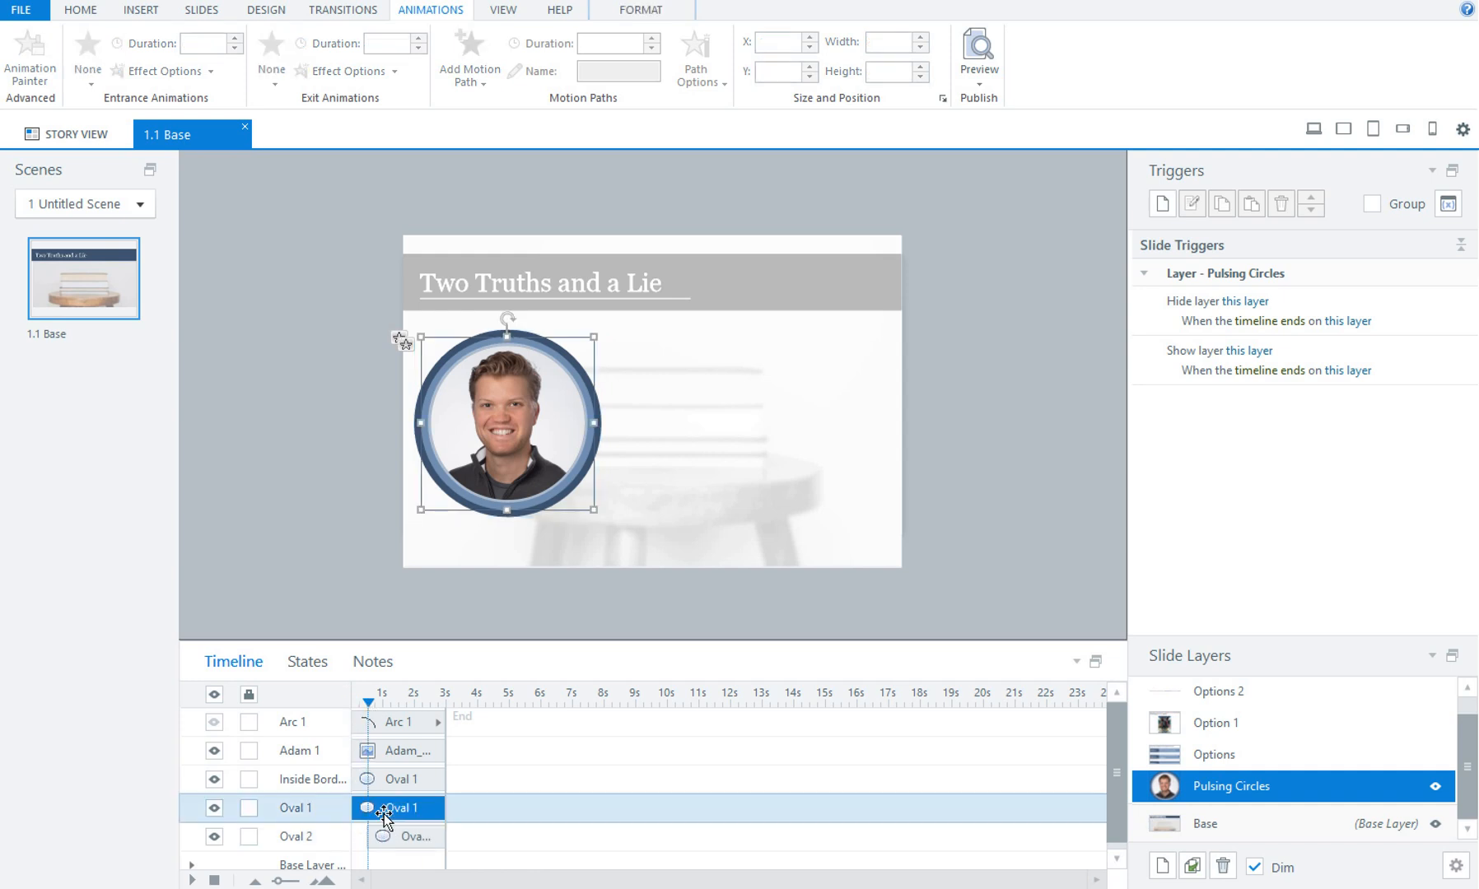
pyautogui.click(311, 603)
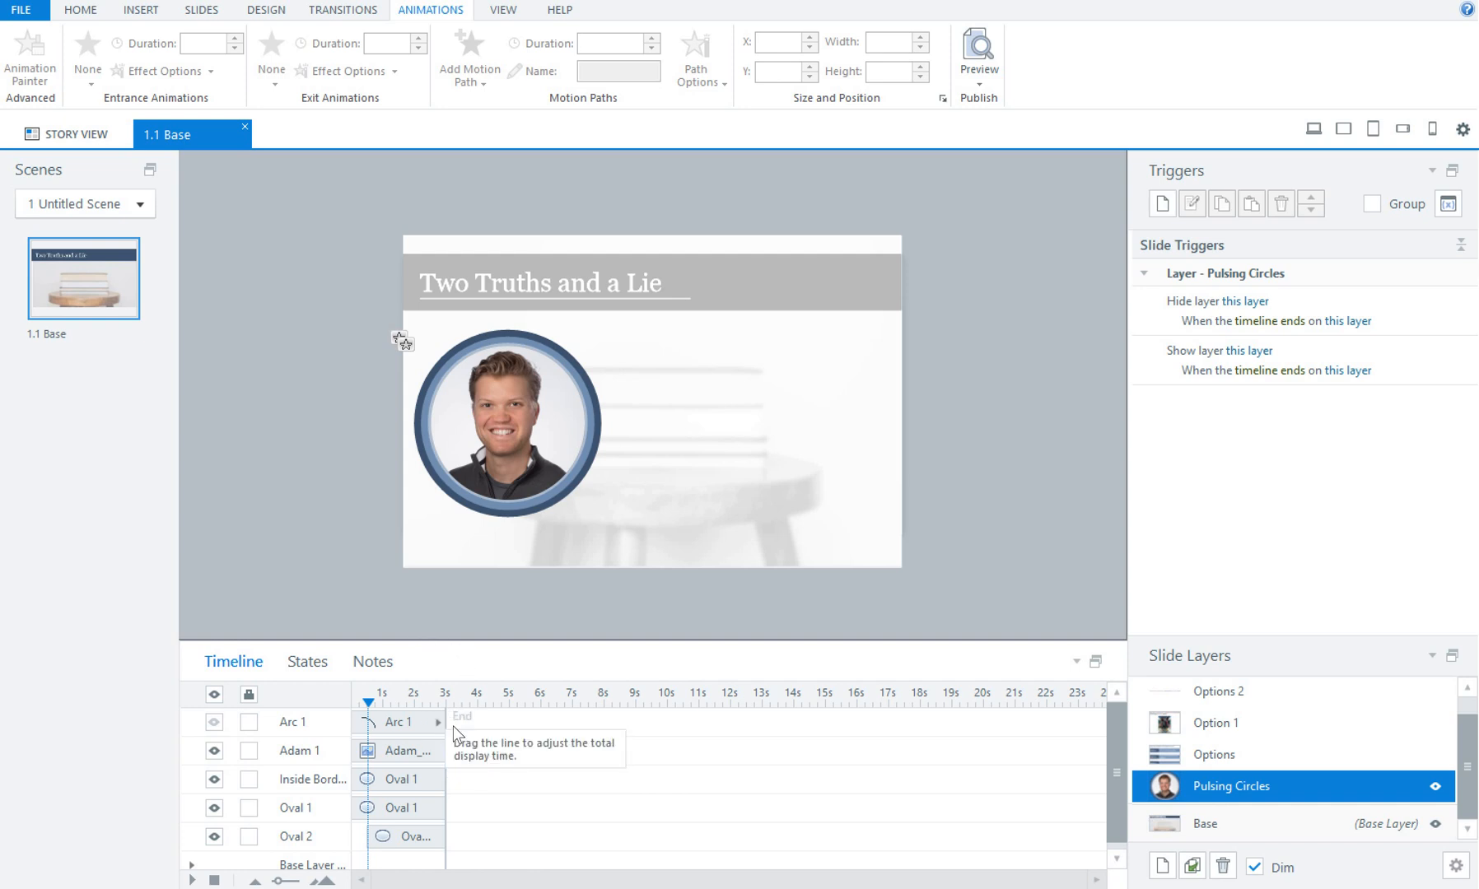
pyautogui.click(416, 779)
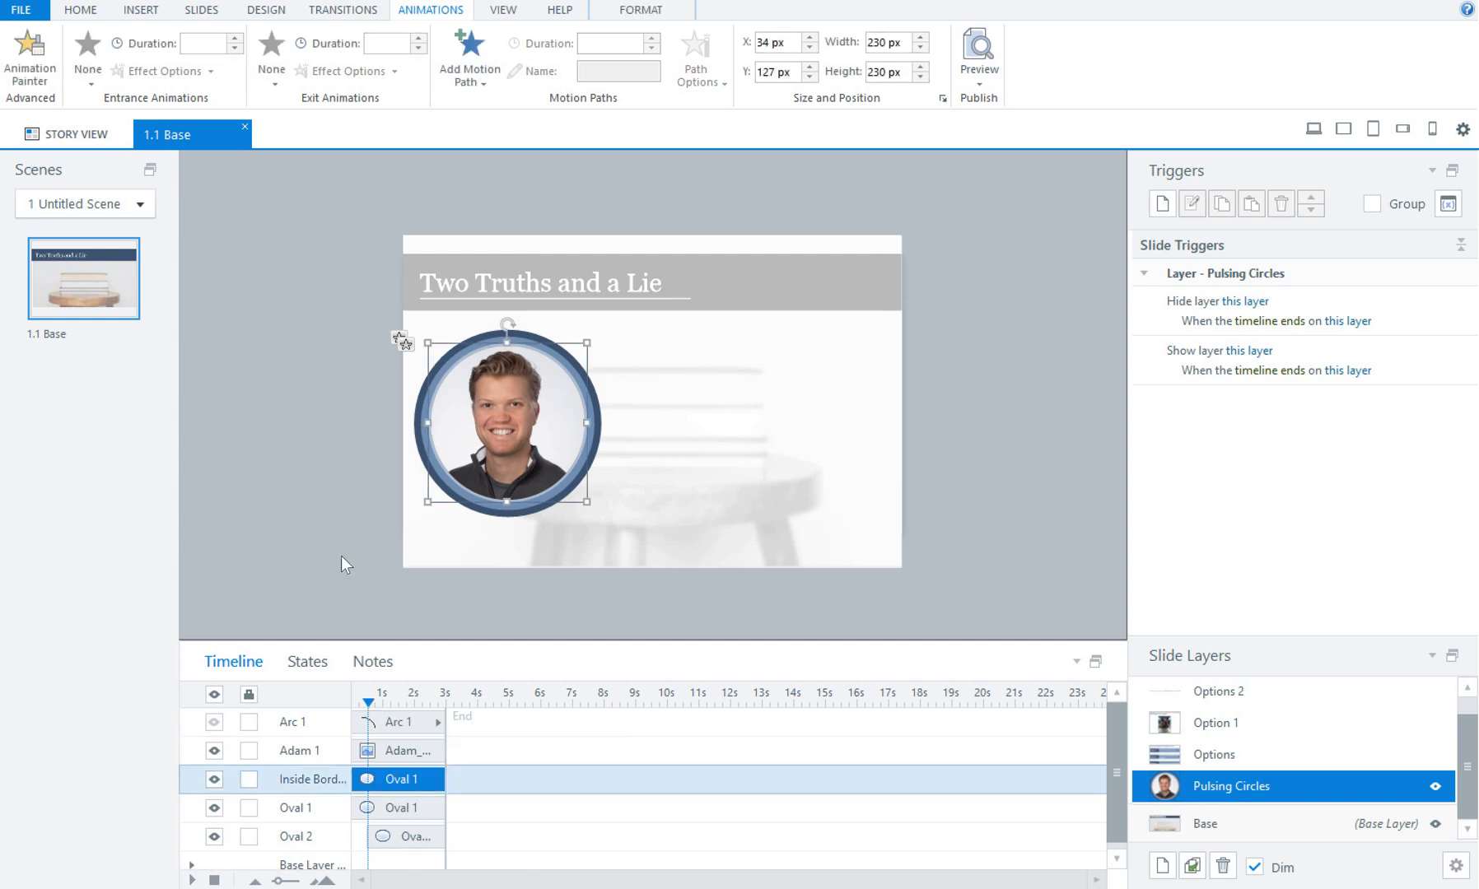
pyautogui.click(423, 811)
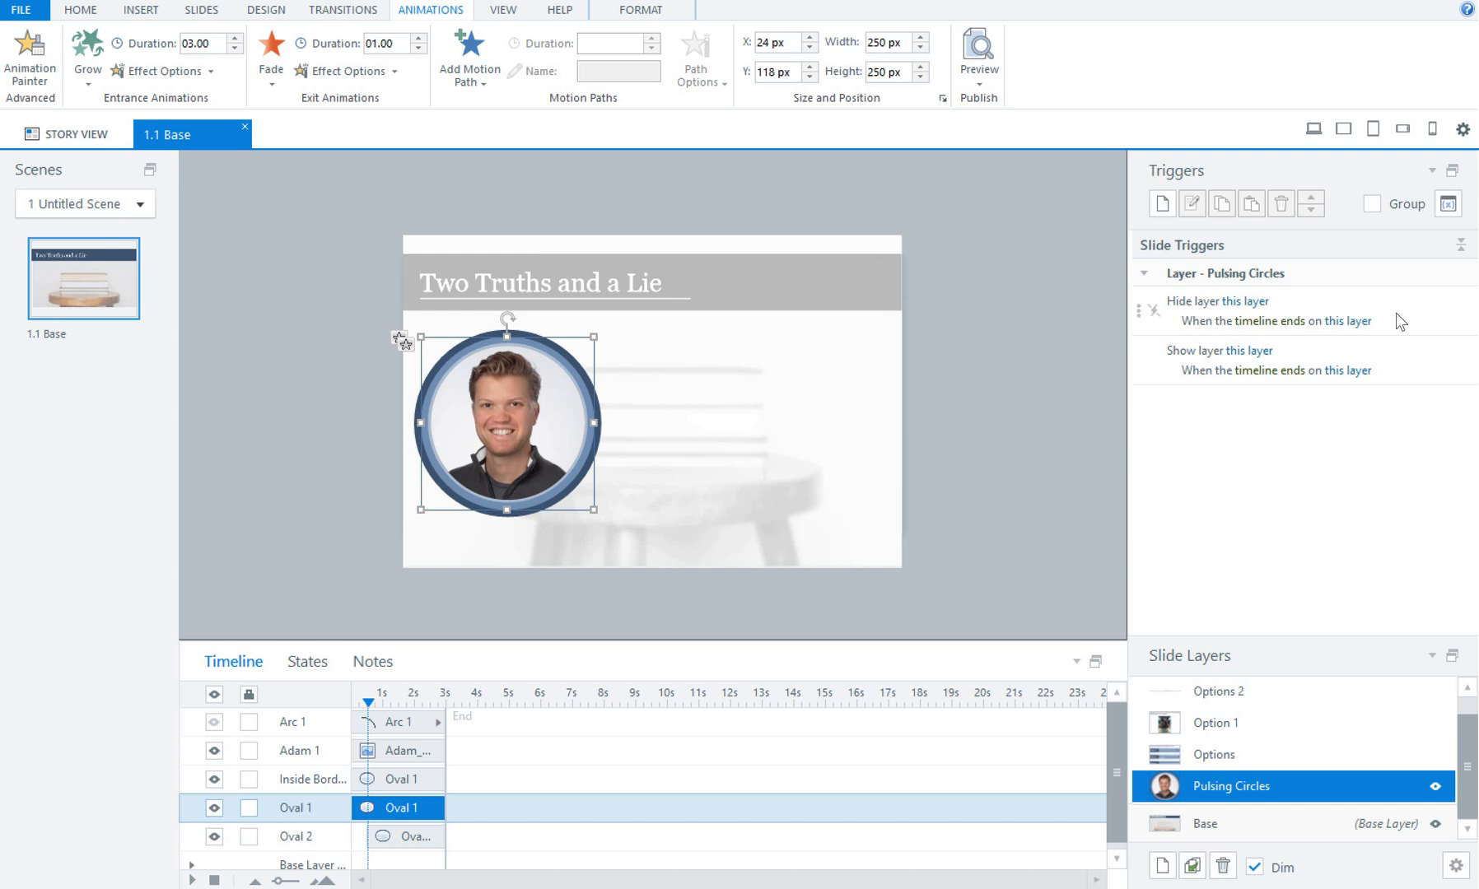
# Examine the two triggers that hide and show the Pulsing Circles layer when its timeline ends.
pyautogui.click(1272, 321)
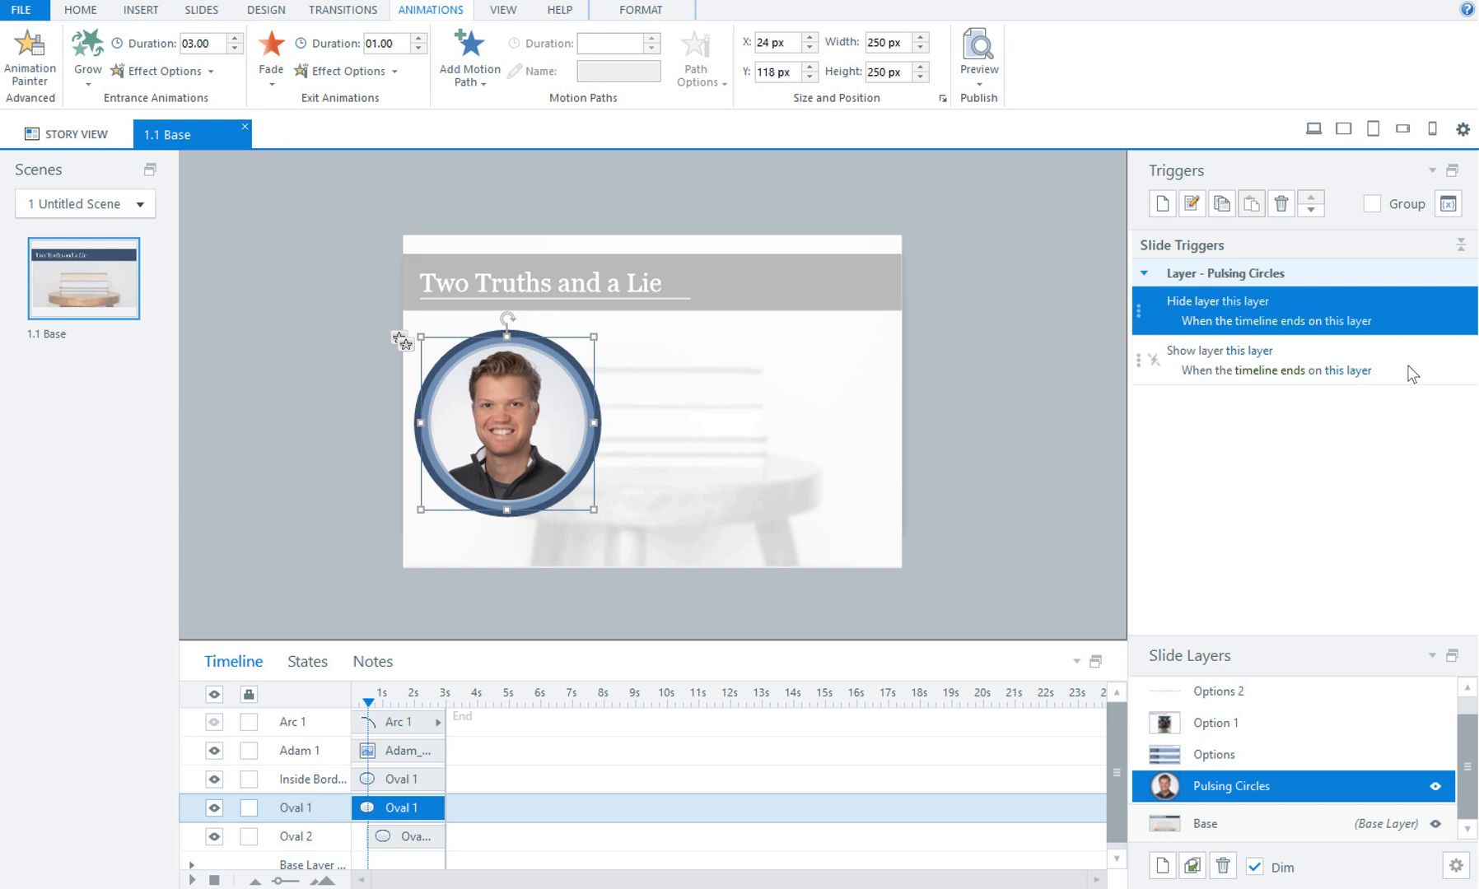
pyautogui.click(1350, 378)
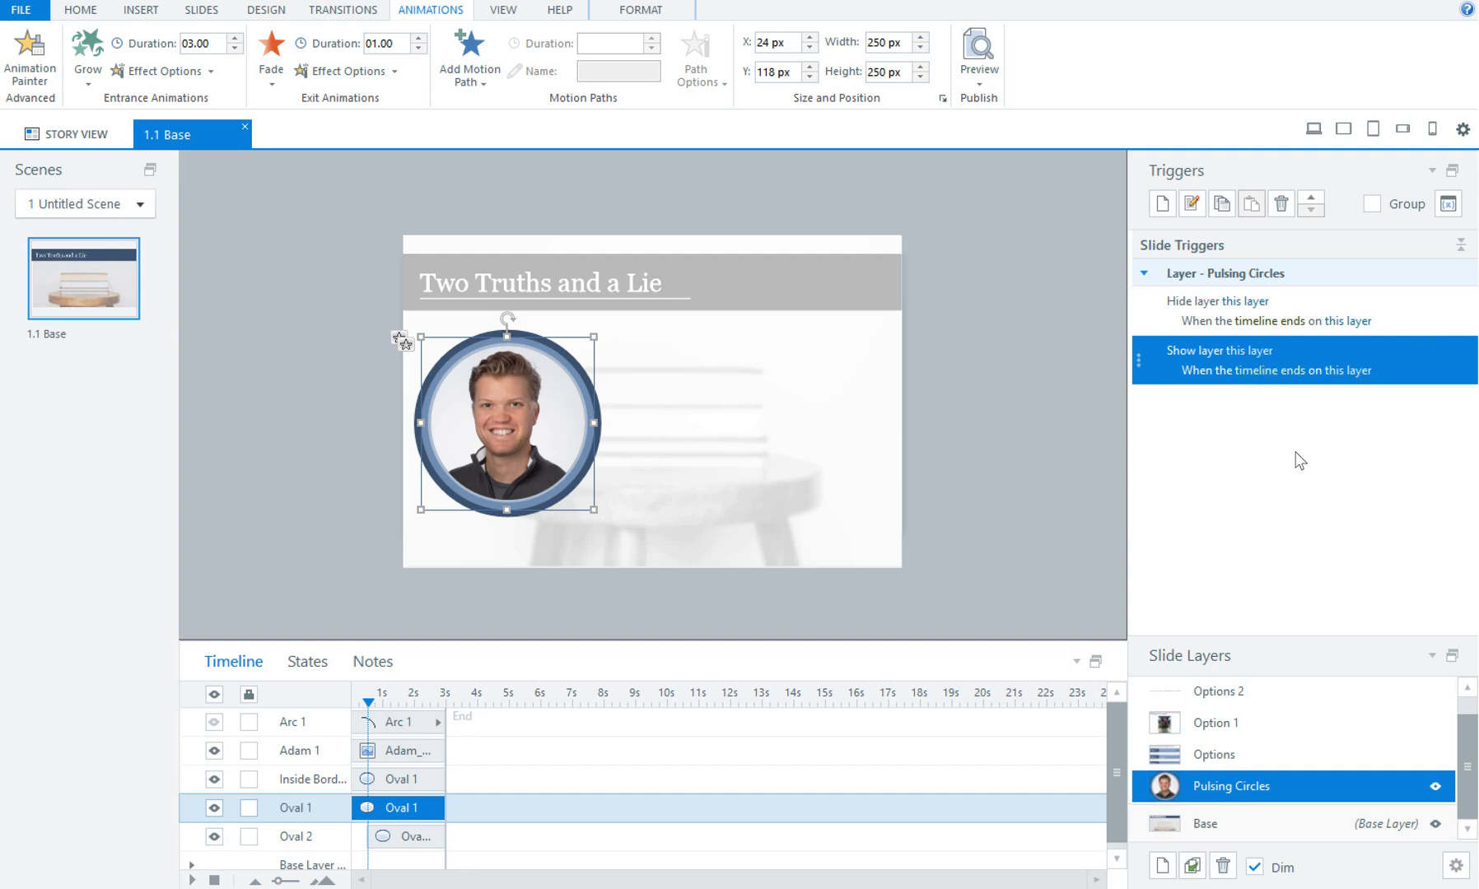
pyautogui.click(993, 573)
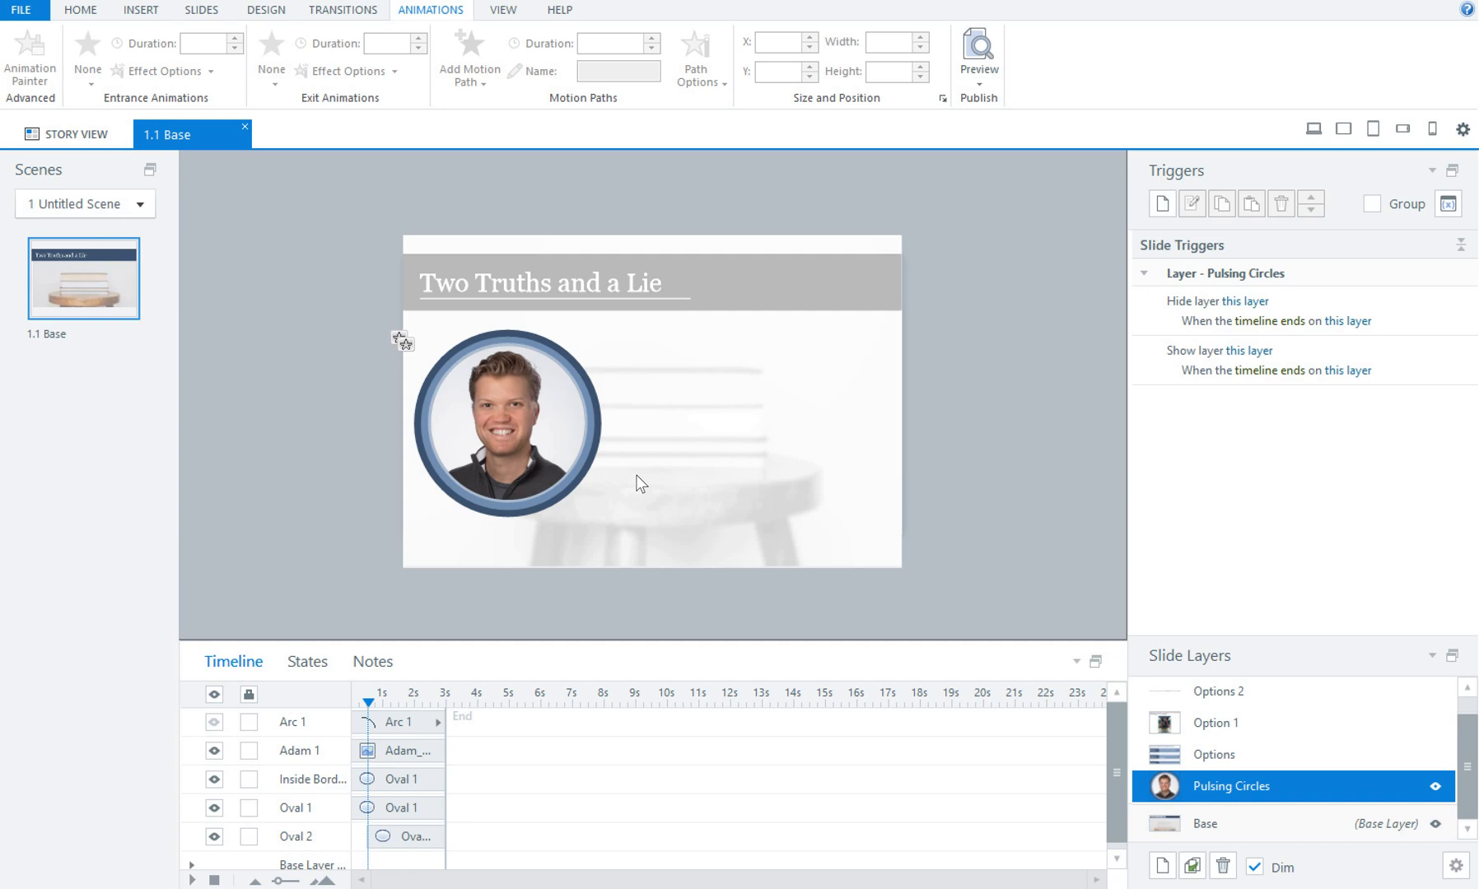
# Review the entrance and exit animation settings of Oval 1 and Oval 2 again.
pyautogui.click(315, 811)
pyautogui.click(313, 837)
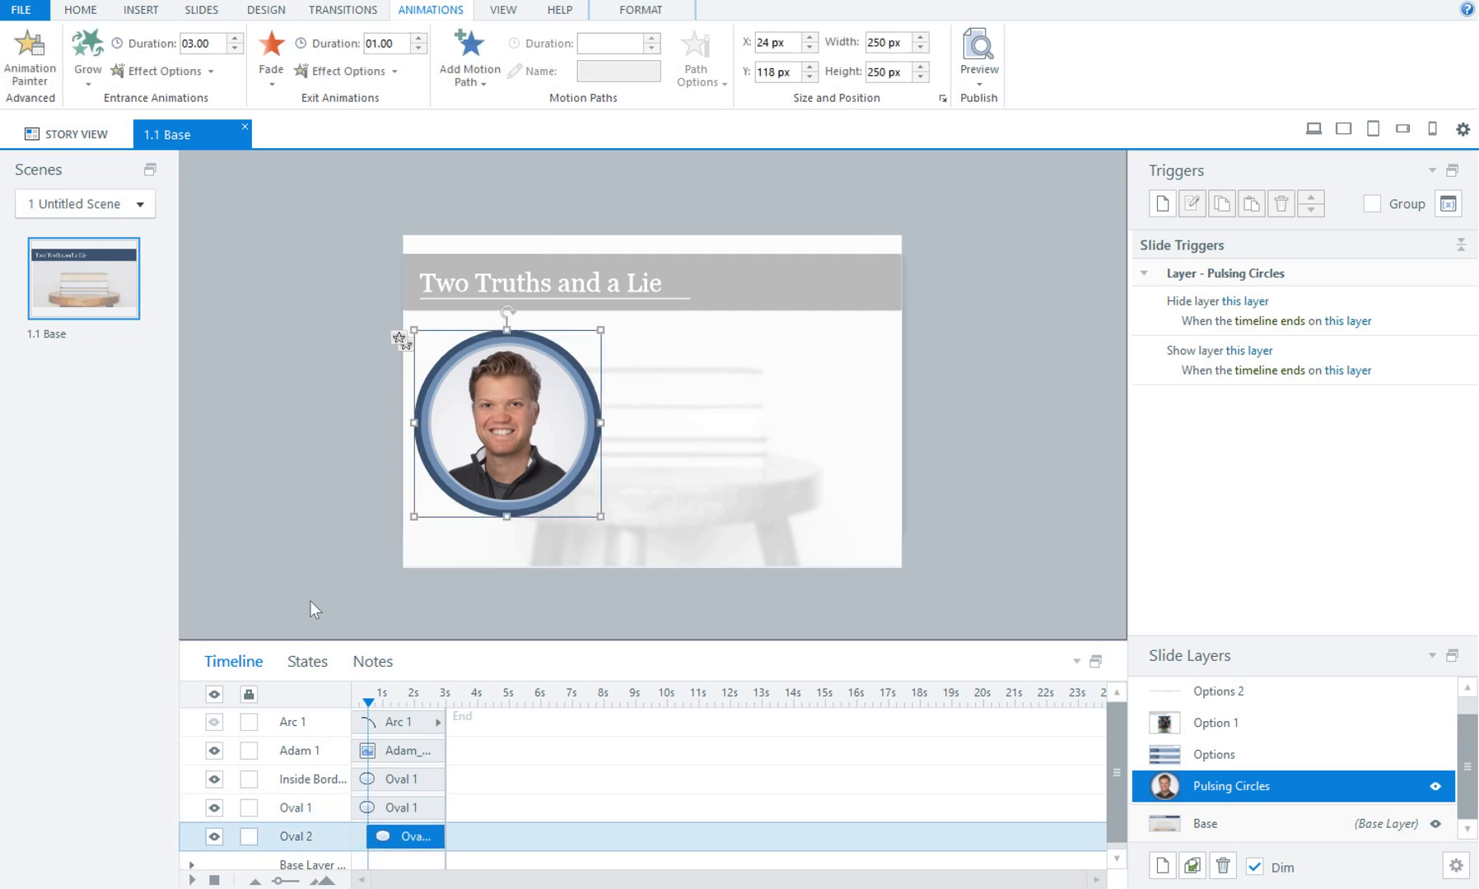
pyautogui.click(322, 543)
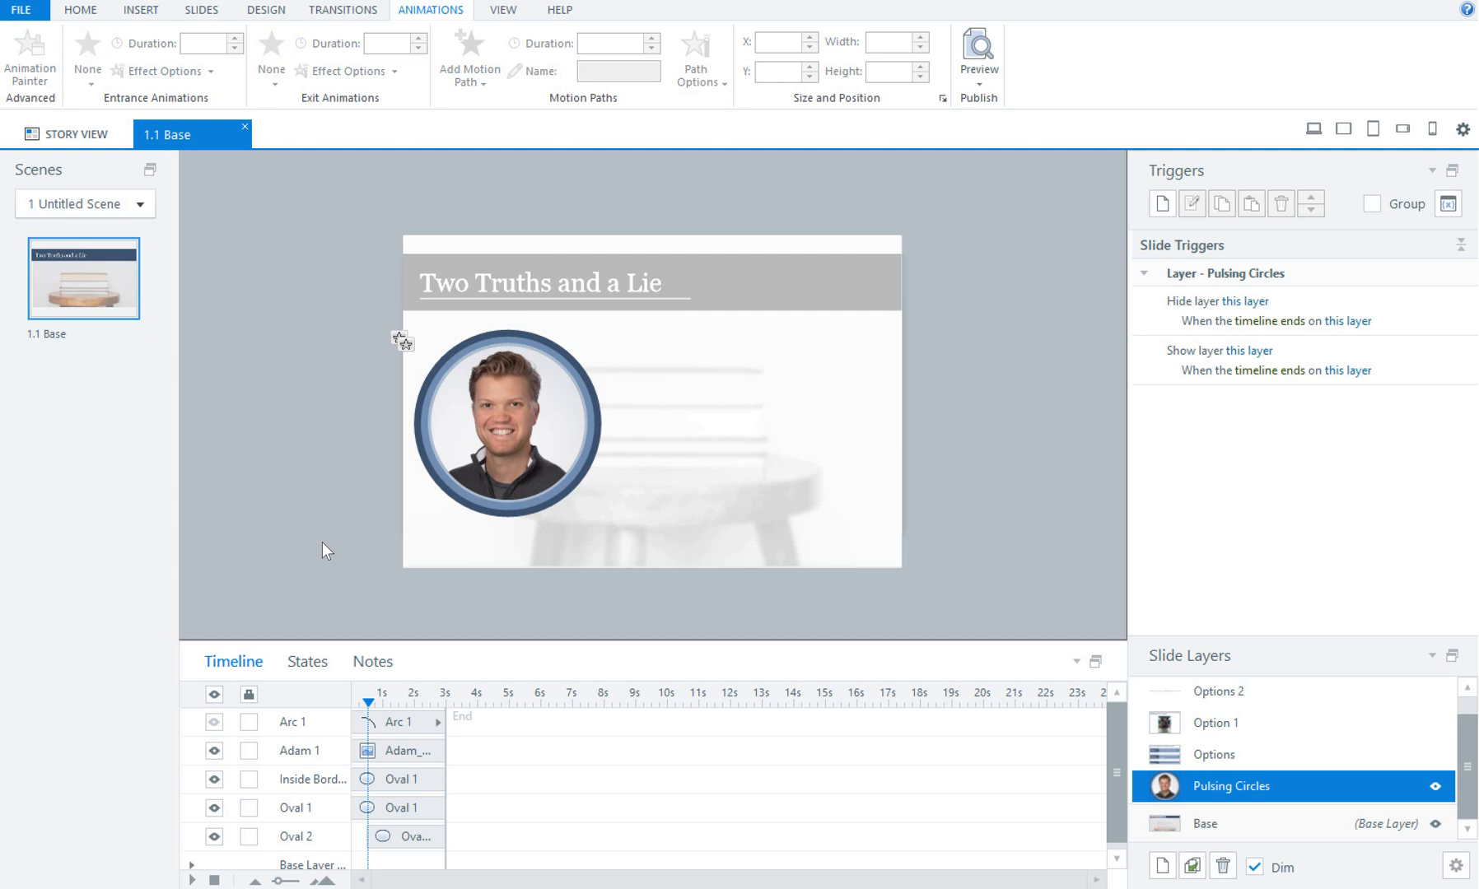
pyautogui.click(413, 836)
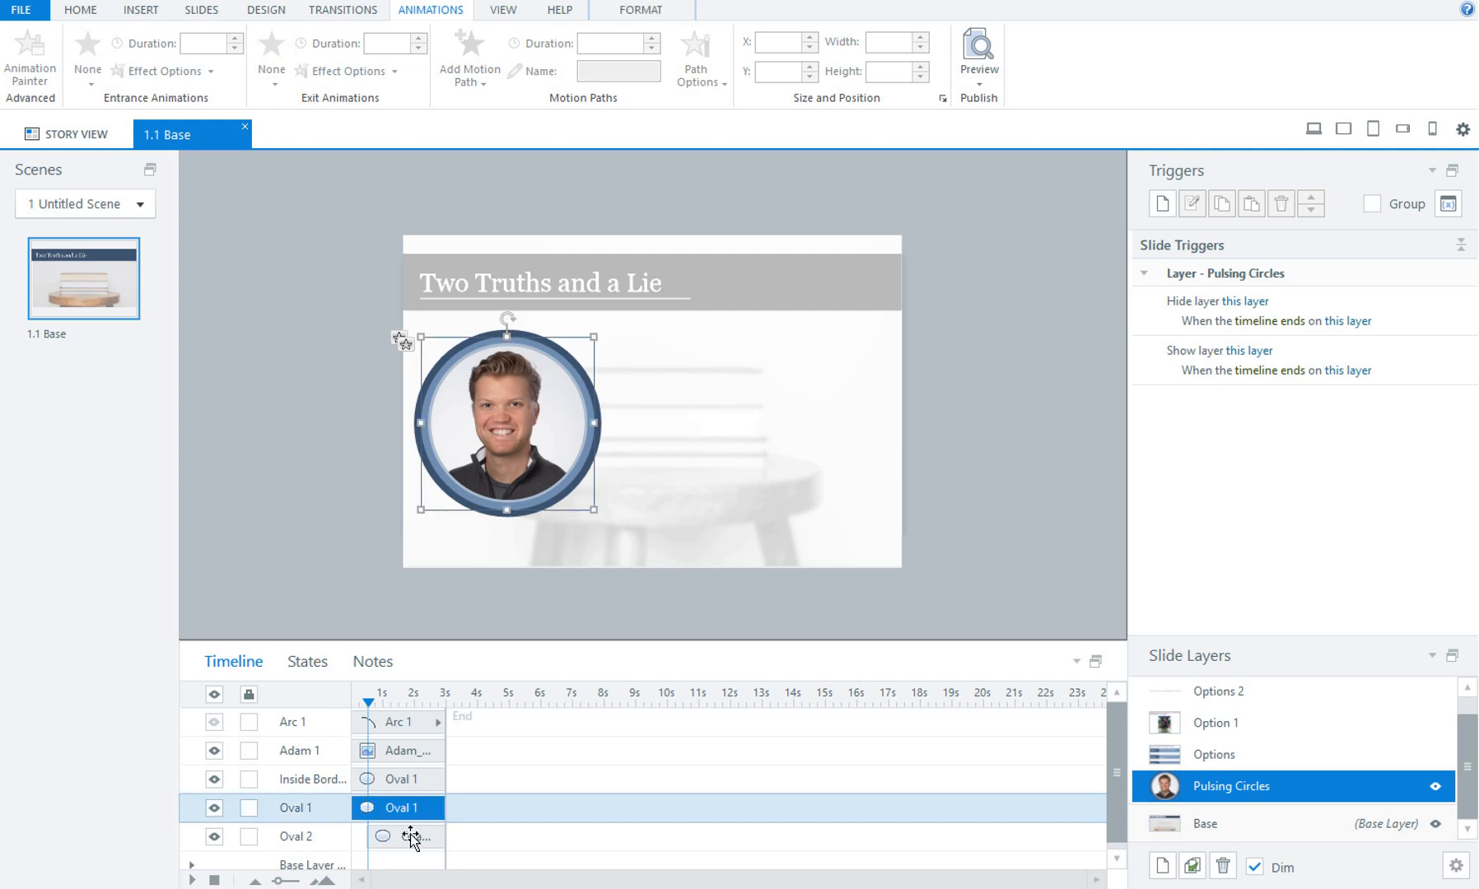
# Show only Arc 1 on the layer to check its Spin entrance duration, and make all the layer's objects visible again.
pyautogui.click(214, 723)
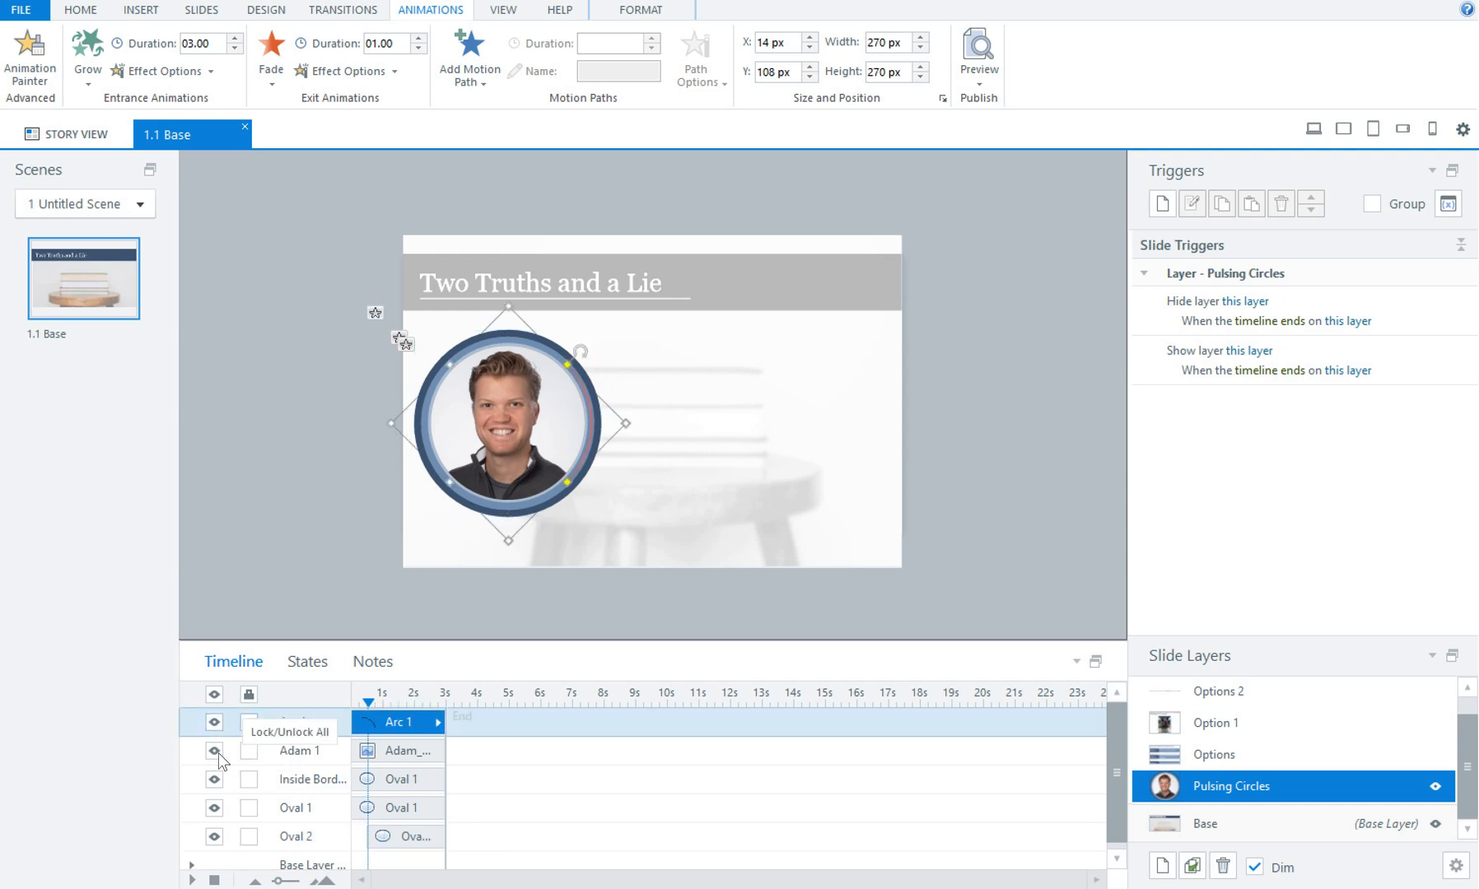
pyautogui.click(216, 751)
pyautogui.click(214, 779)
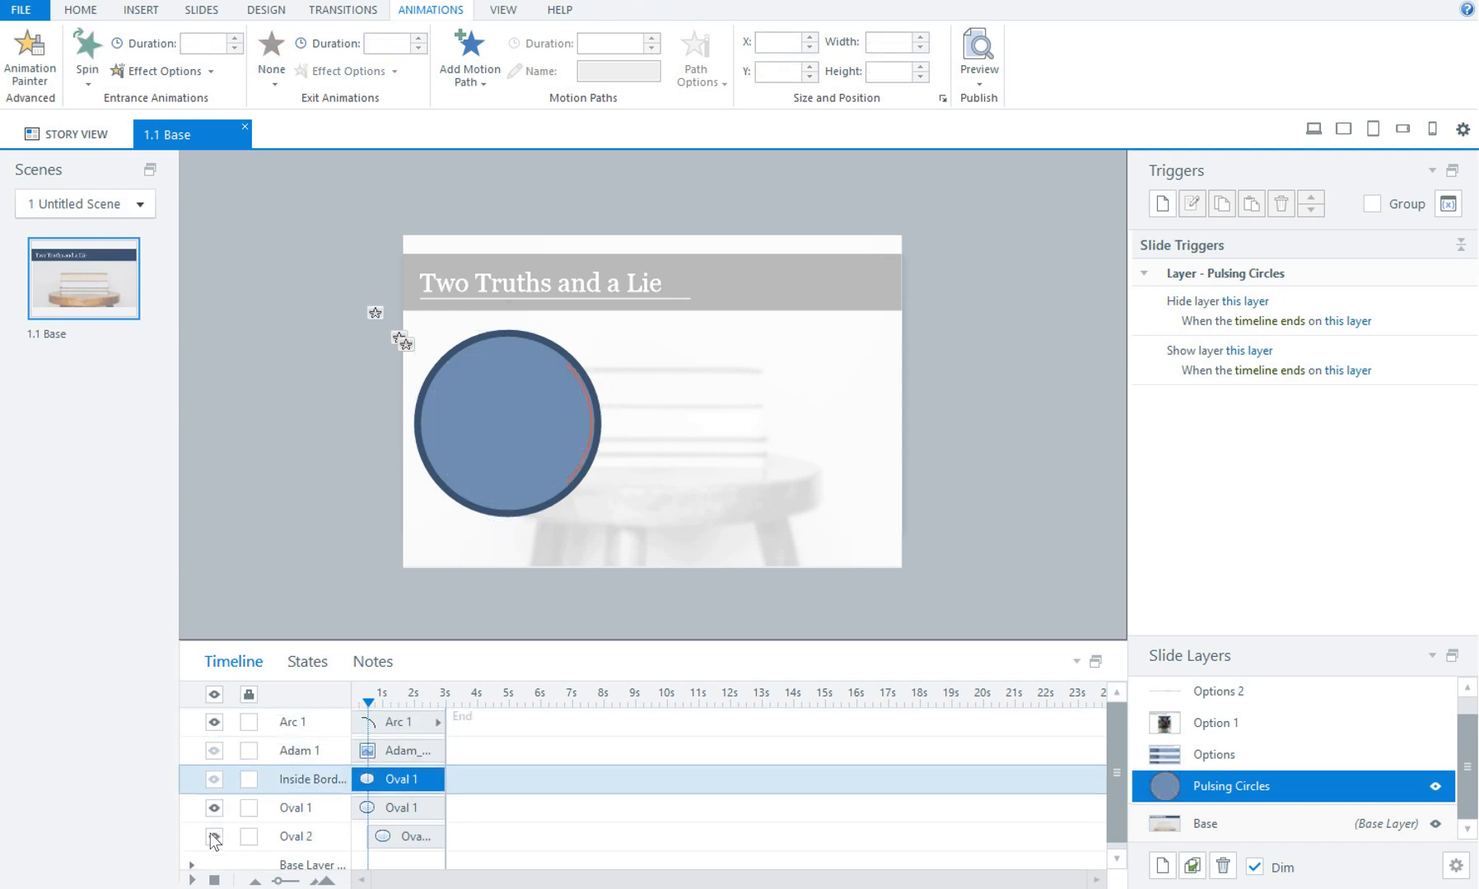
pyautogui.click(214, 807)
pyautogui.click(214, 836)
pyautogui.click(399, 724)
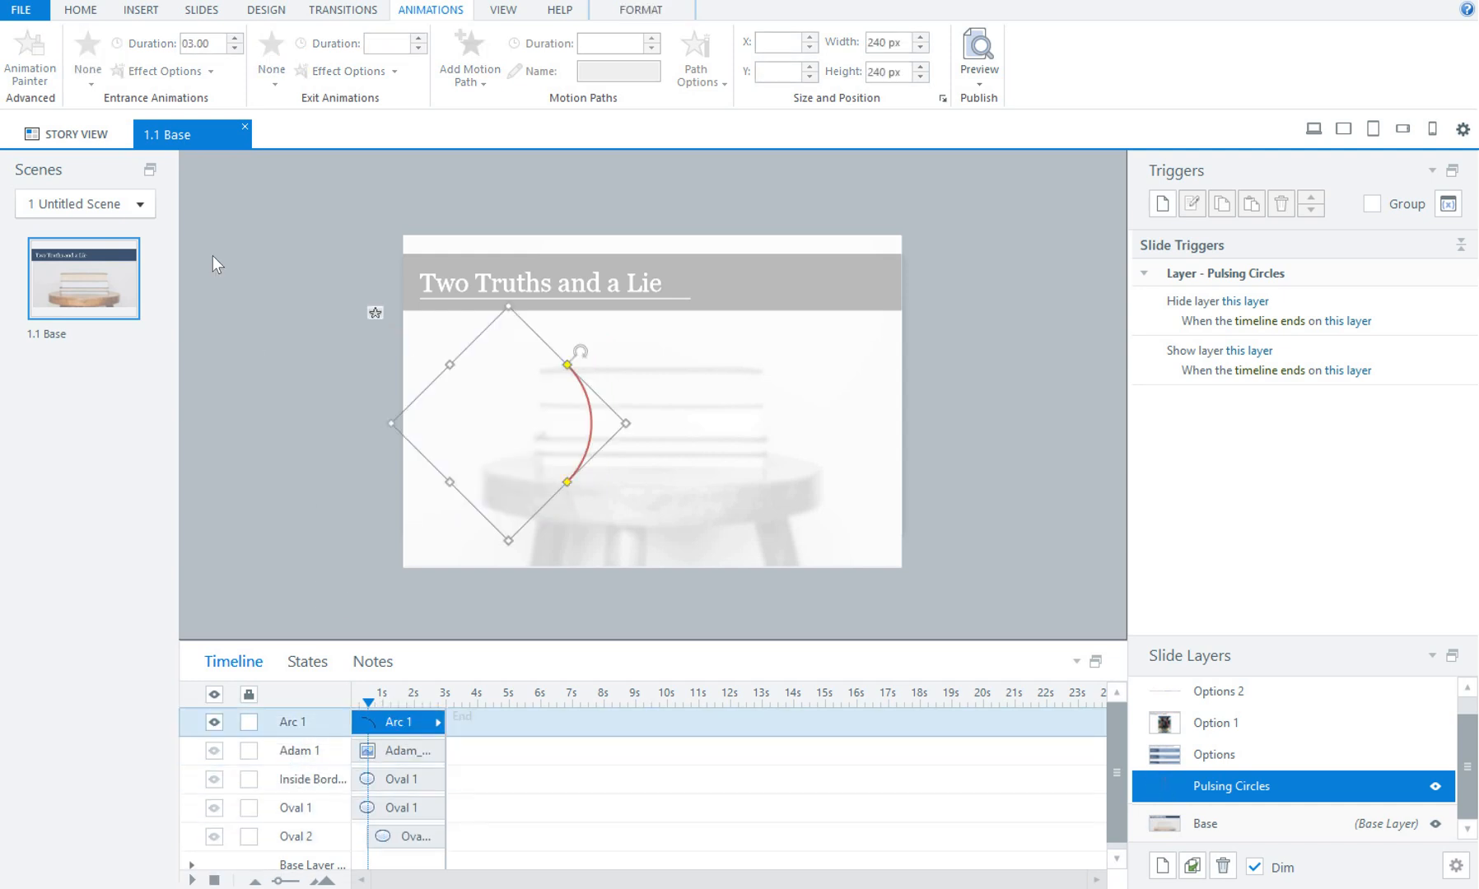
pyautogui.click(194, 46)
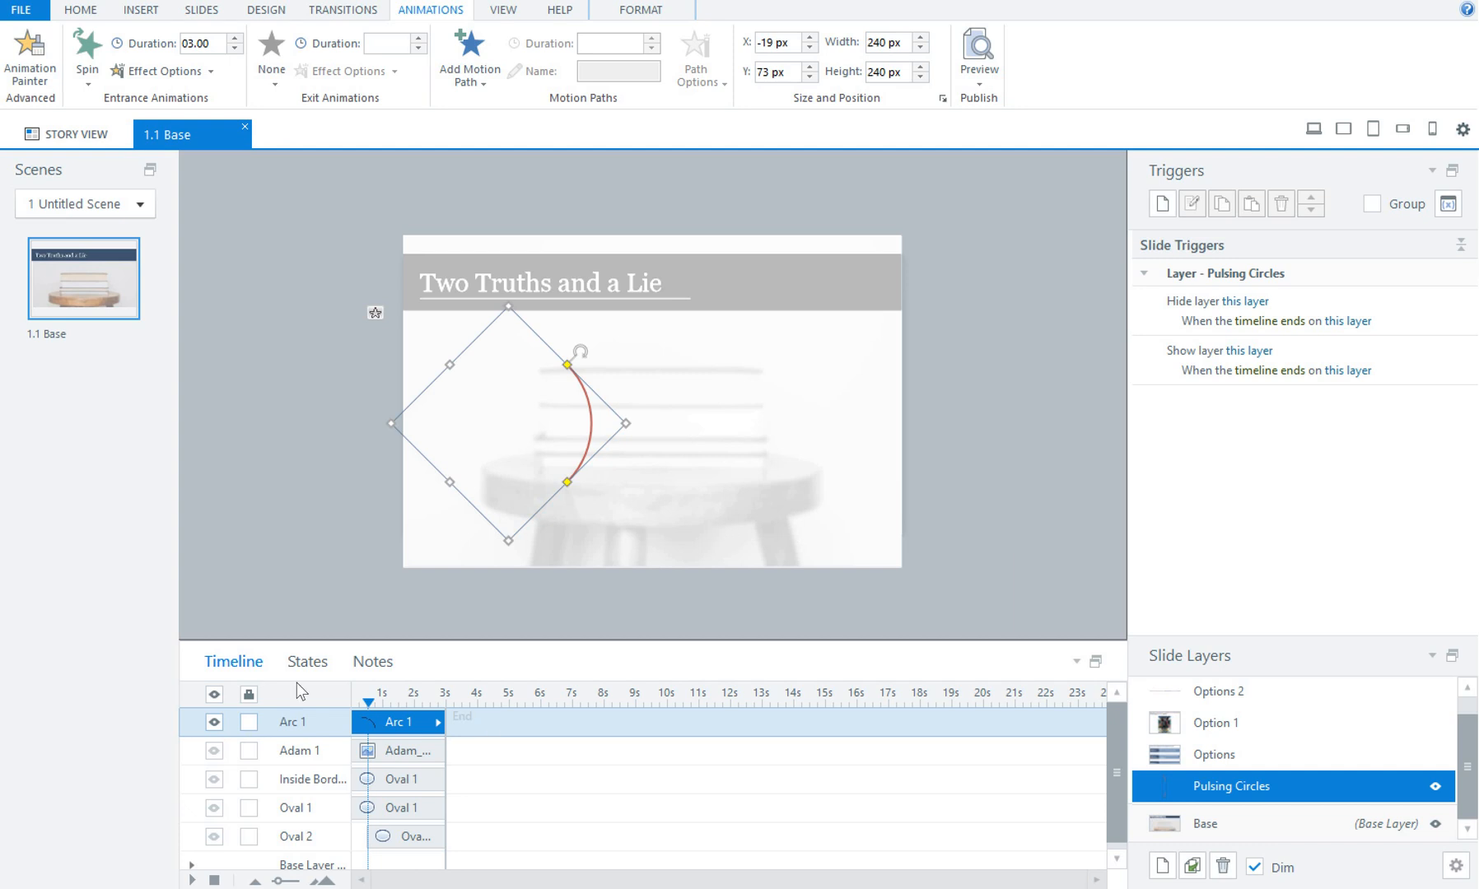
pyautogui.click(218, 721)
pyautogui.click(215, 696)
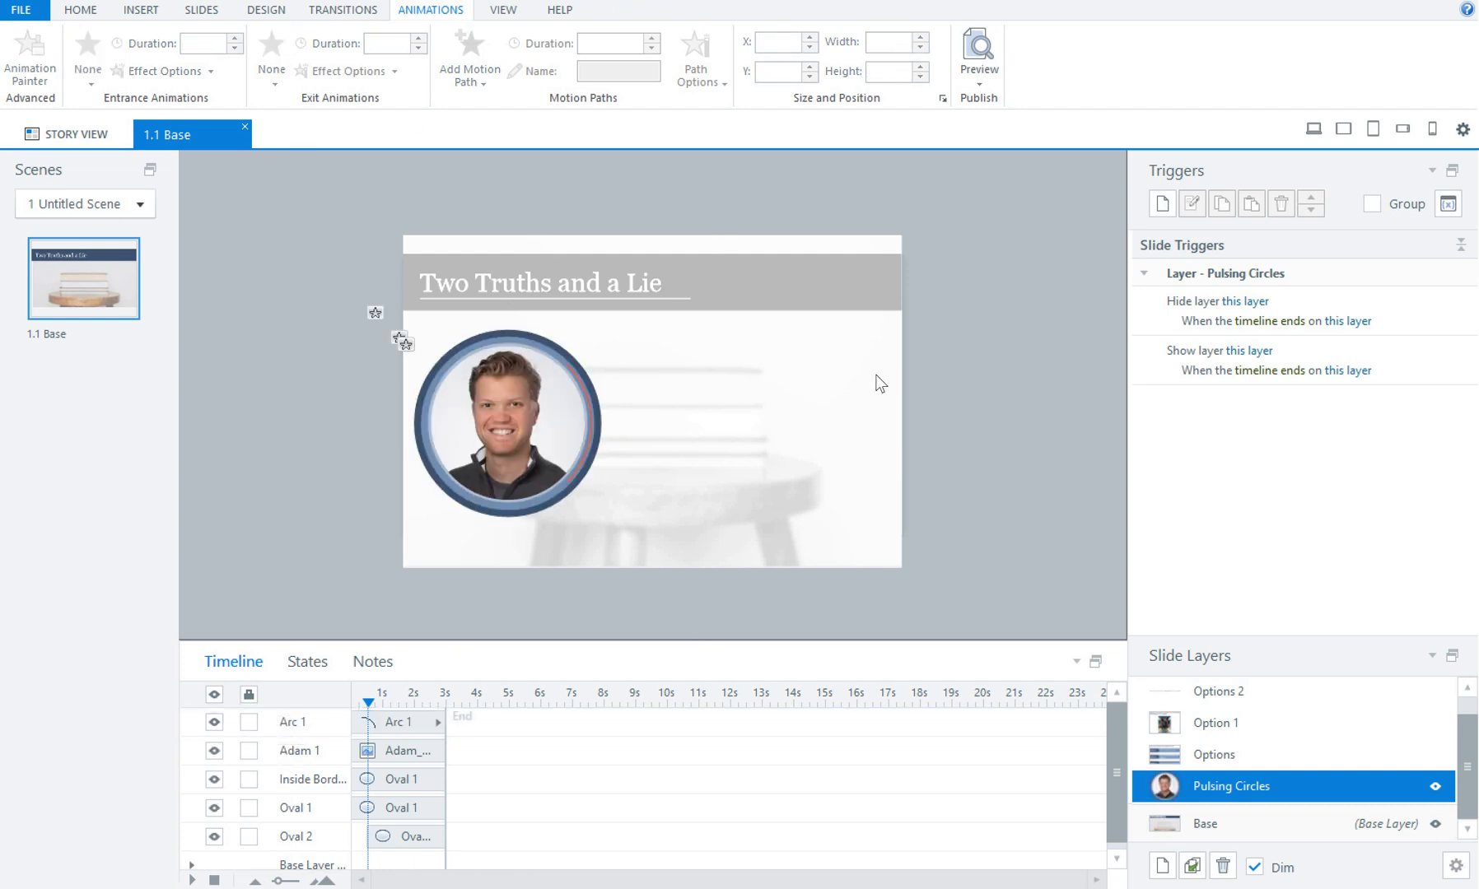
# Check the base layer's triggers, return to the Pulsing Circles layer, and launch a preview.
pyautogui.click(1216, 823)
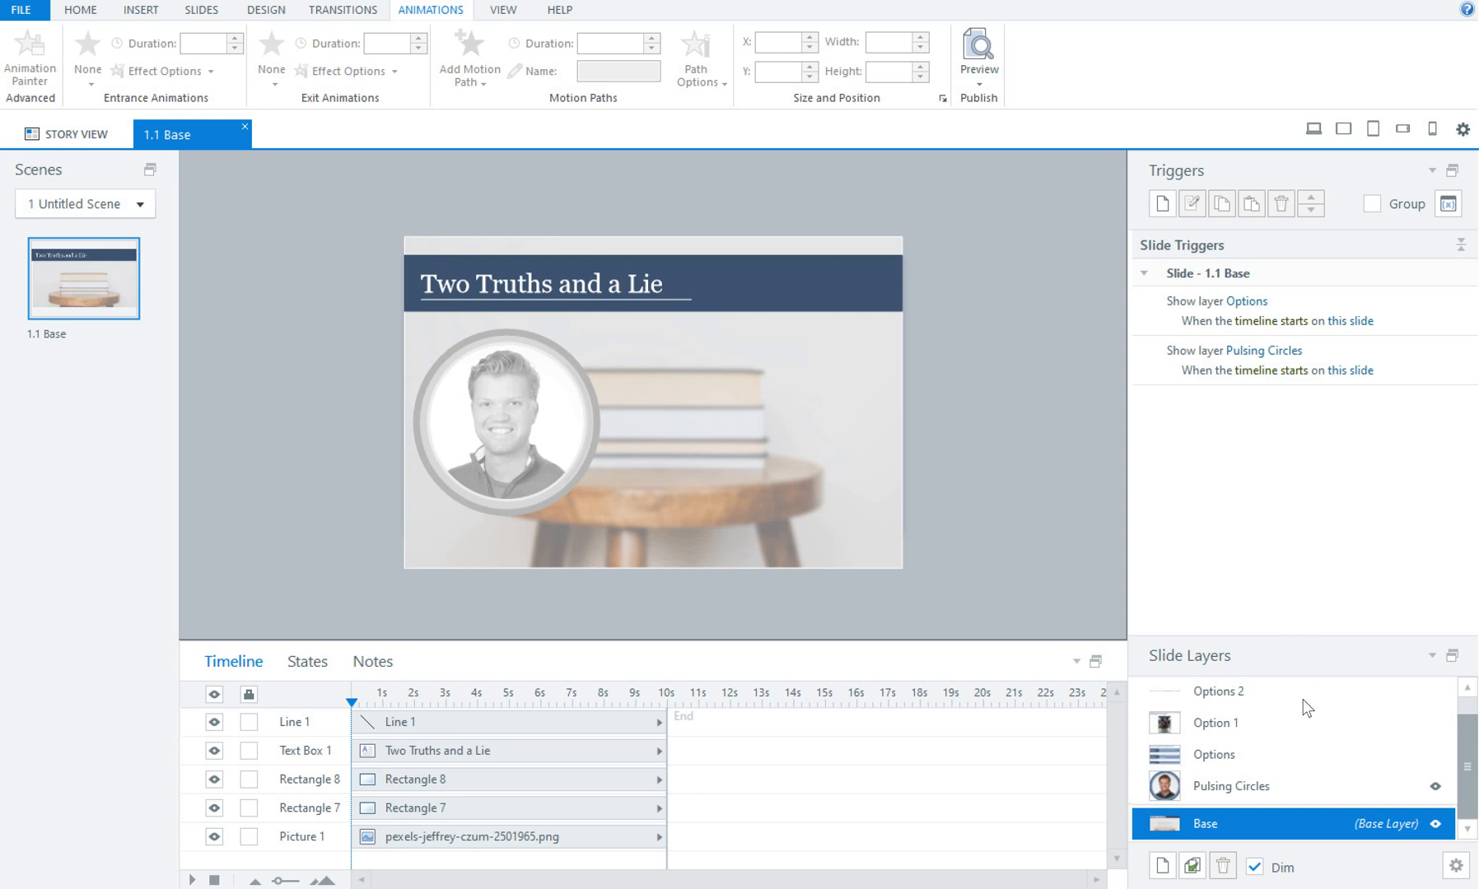
pyautogui.click(1270, 795)
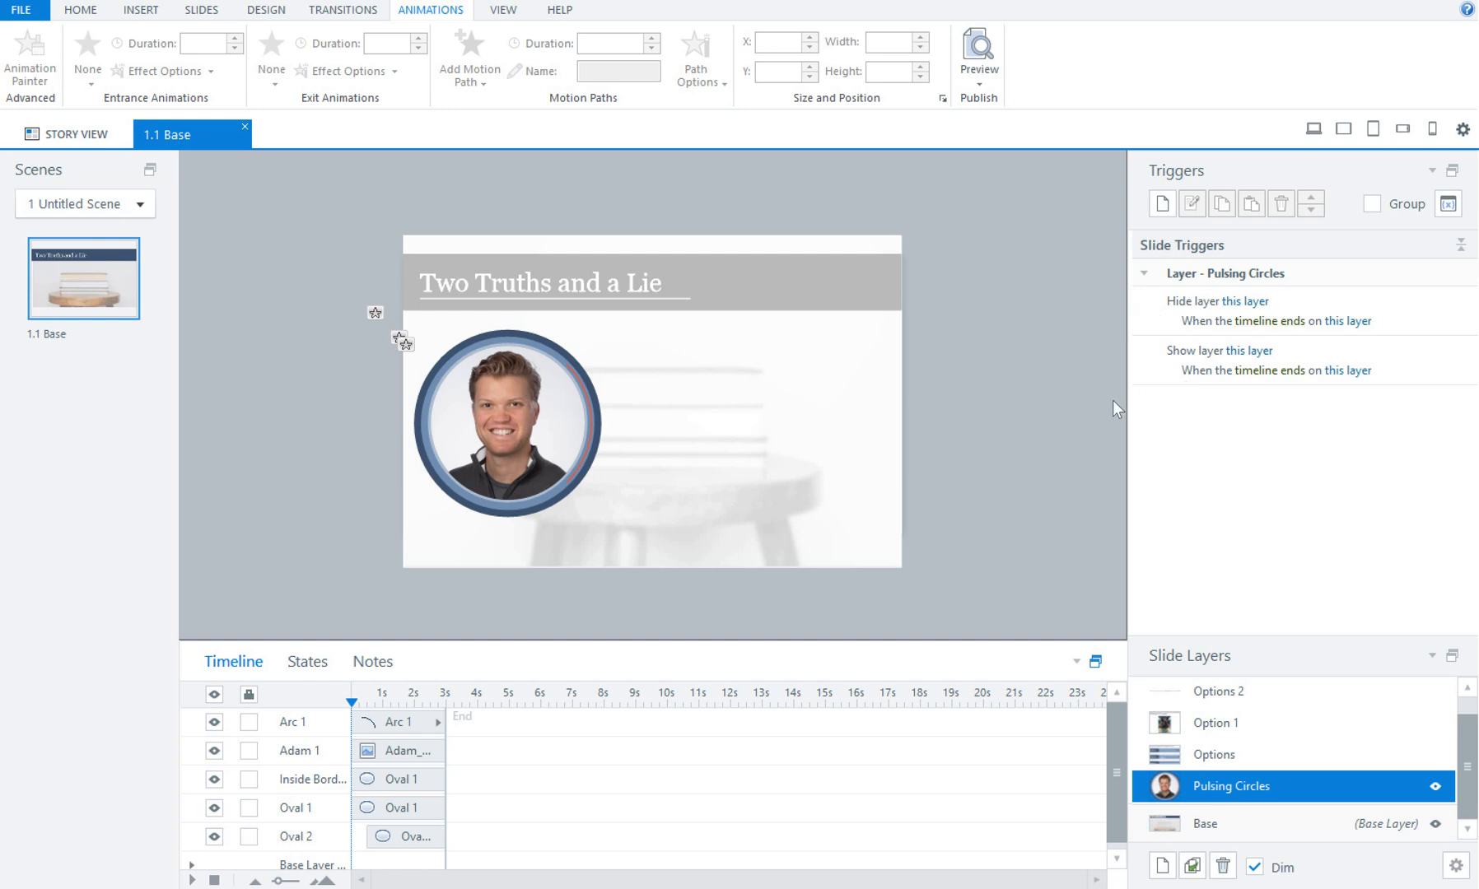
pyautogui.click(980, 85)
pyautogui.click(979, 104)
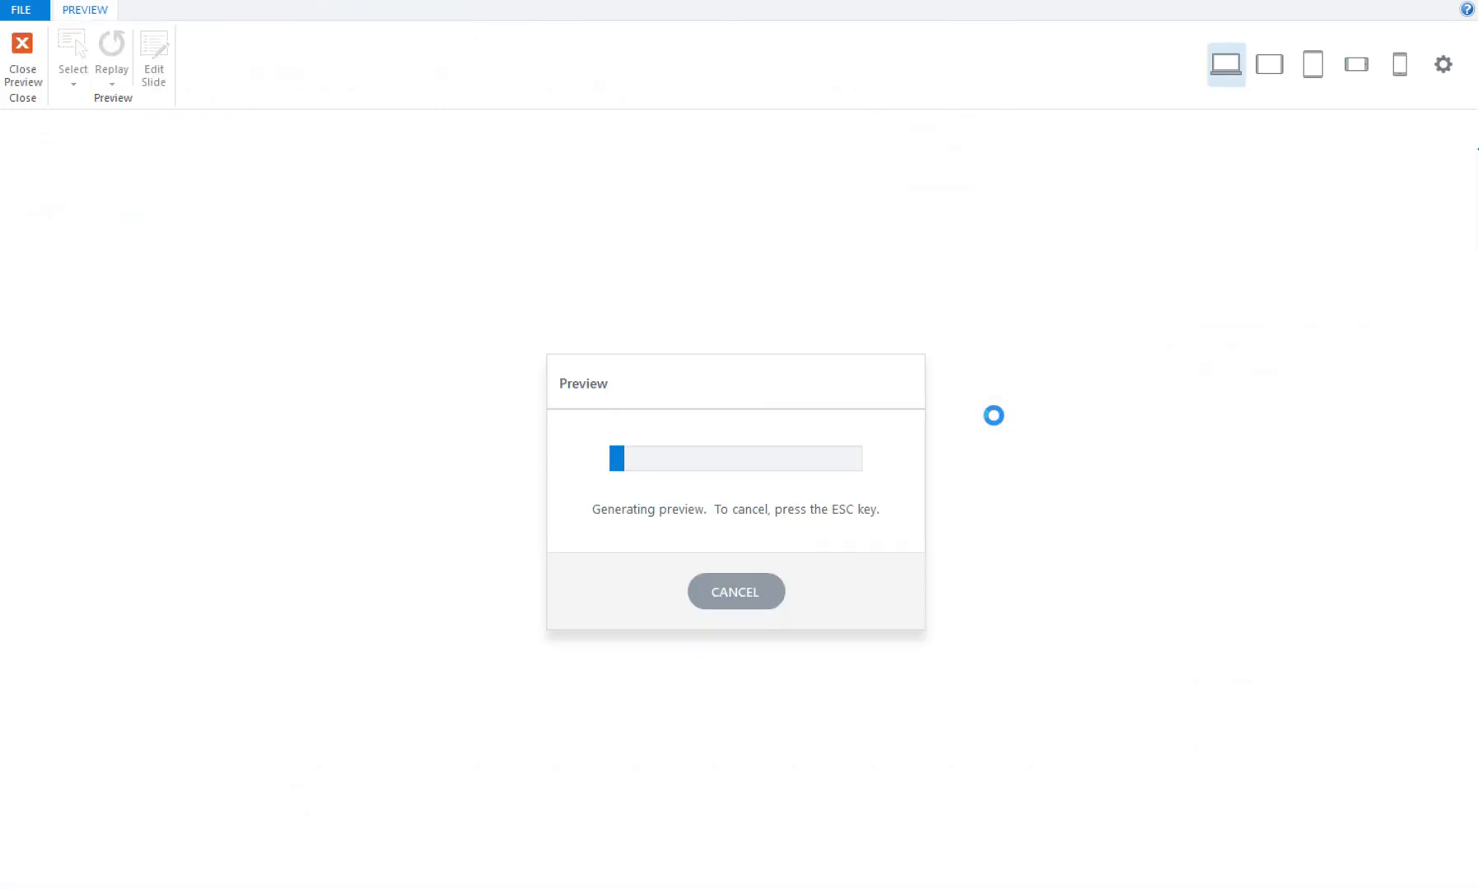